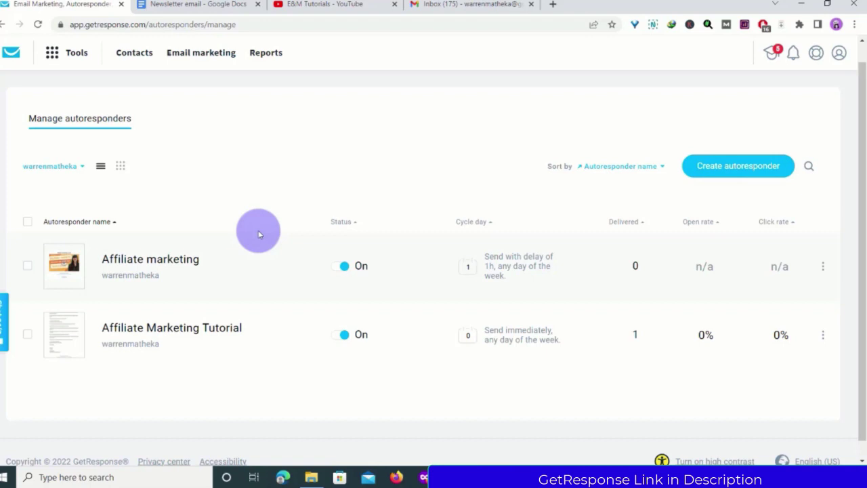
Step: Open the list of conversion funnels
left_click(51, 55)
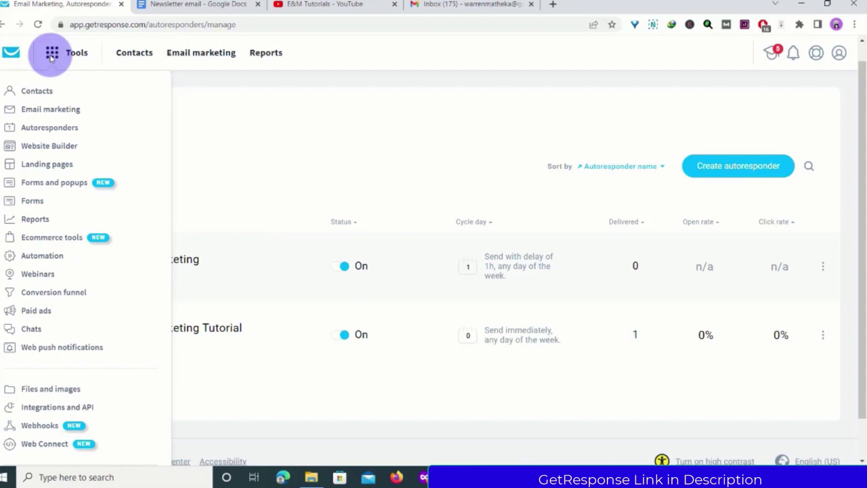
left_click(51, 58)
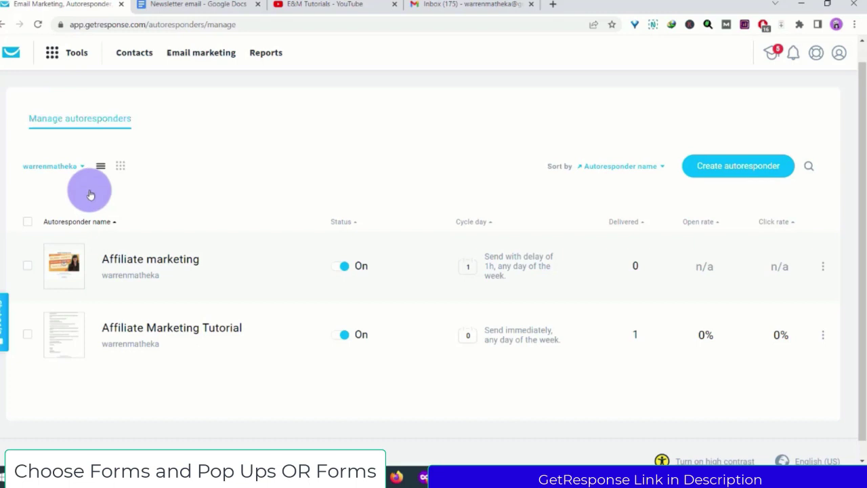
left_click(53, 54)
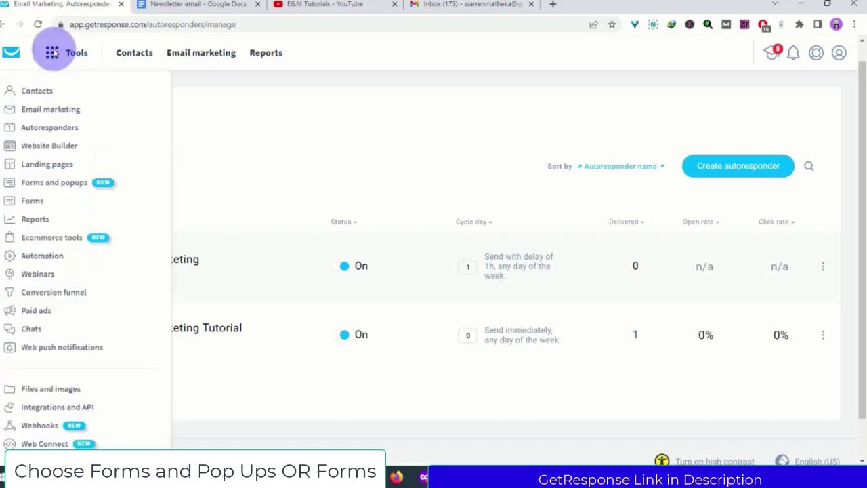
left_click(55, 292)
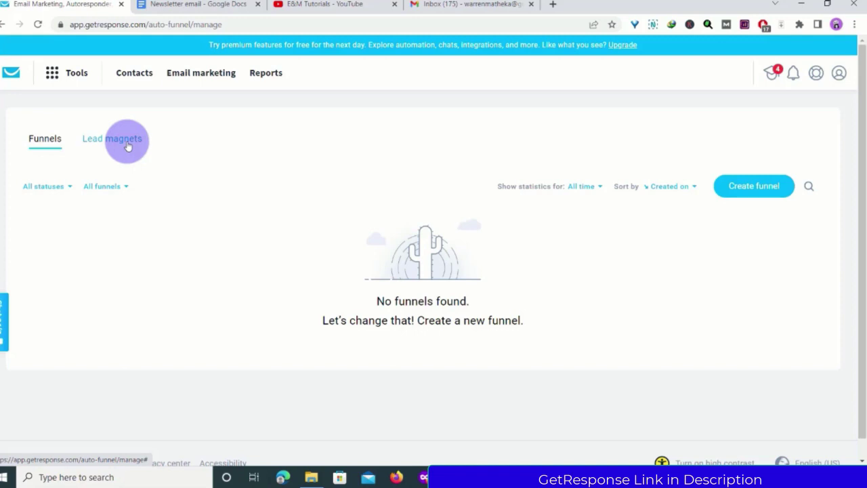
Step: View the available lead magnets and the form for adding a new one, and return to the funnels list
left_click(127, 146)
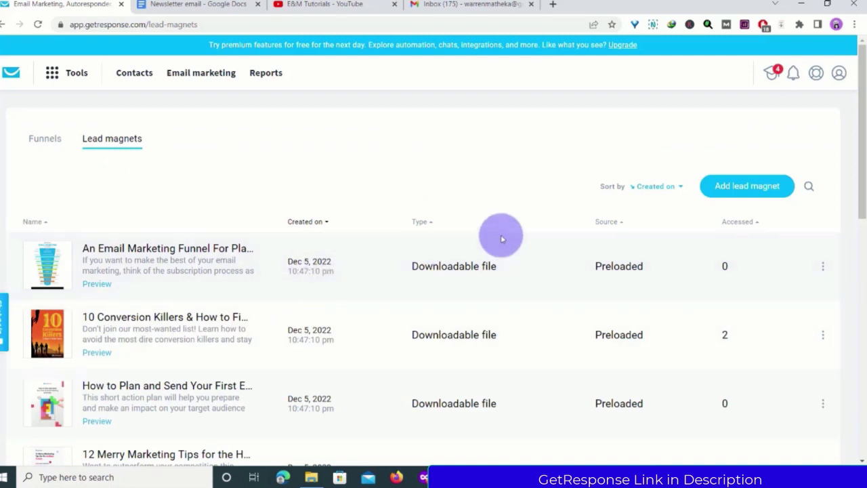
left_click(733, 188)
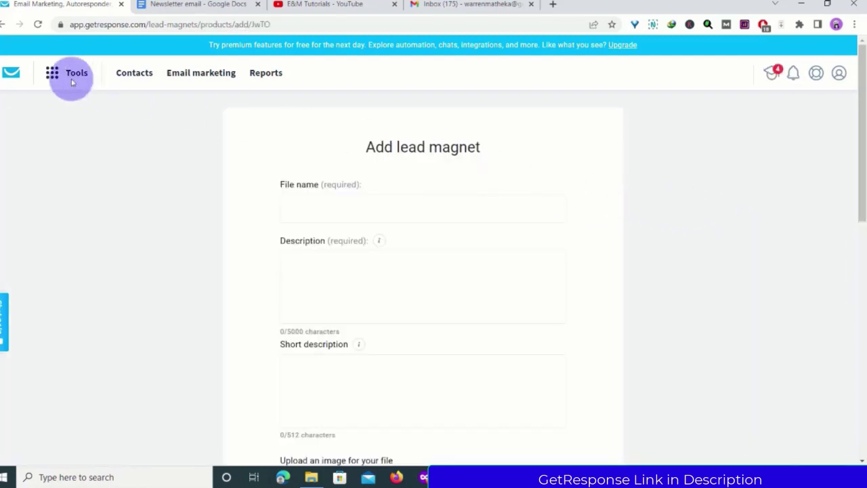
left_click(72, 80)
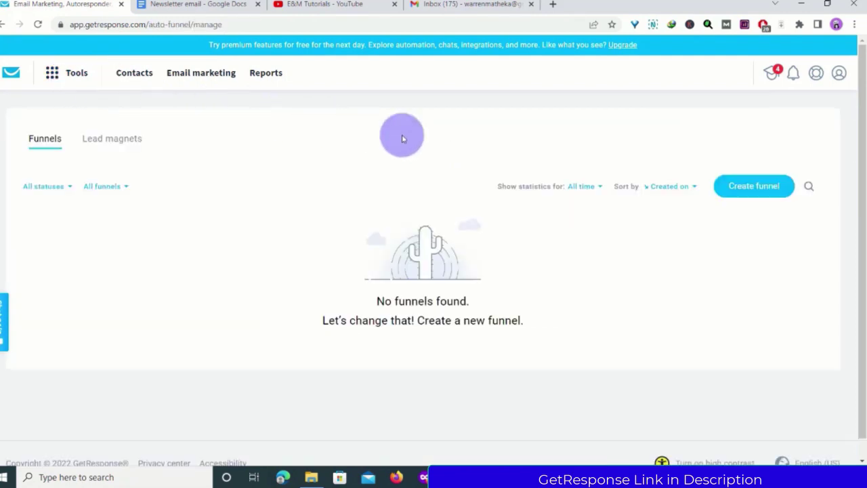
Step: Create a list-building lead magnet funnel named "Free Email marketing ebook"
left_click(733, 192)
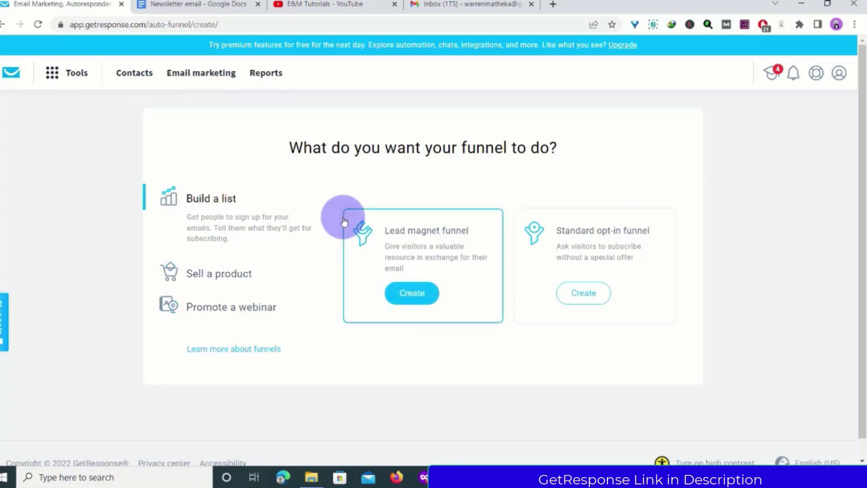
left_click(410, 289)
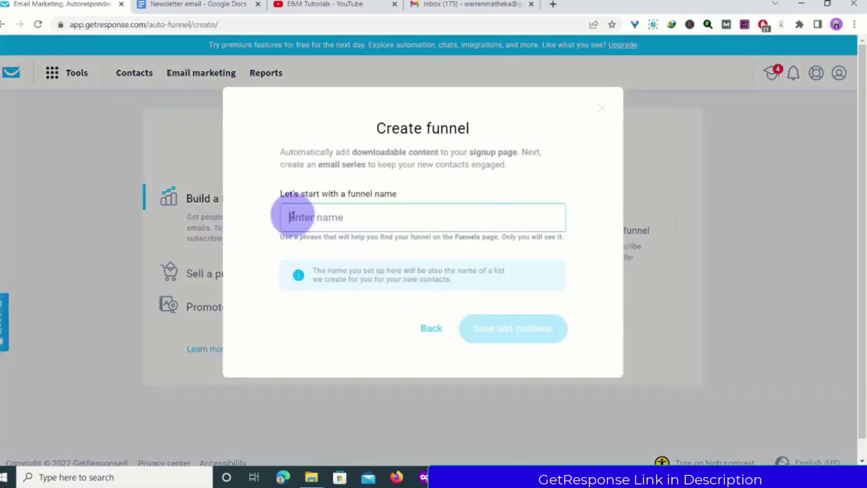
type("free Email marketing ebook")
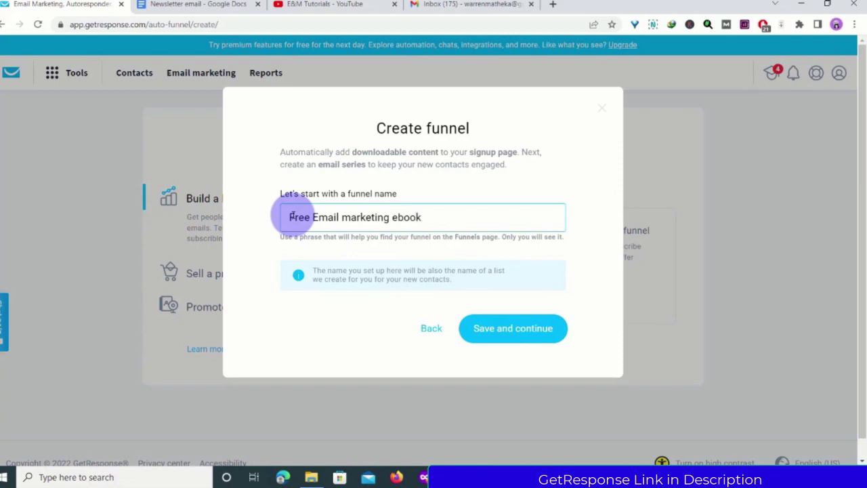
left_click(482, 330)
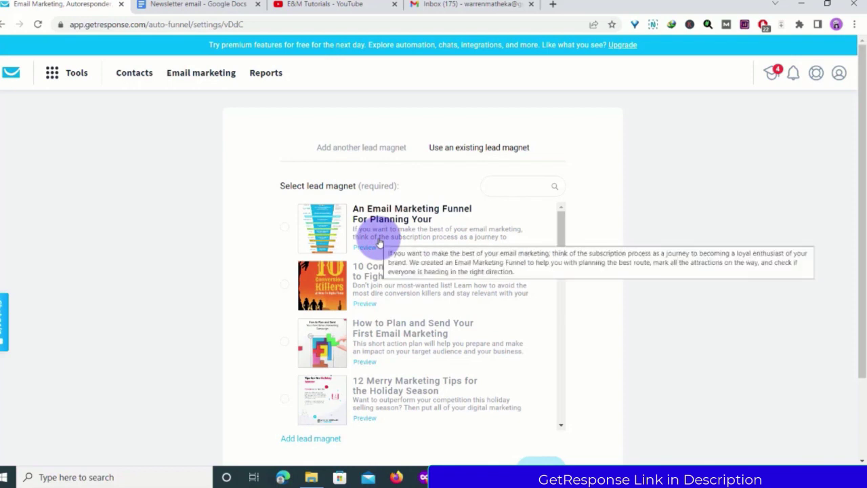
Step: Examine the existing lead magnets and the fields for adding another one, and return to the existing lead magnets
scroll(377, 239, "down", 10)
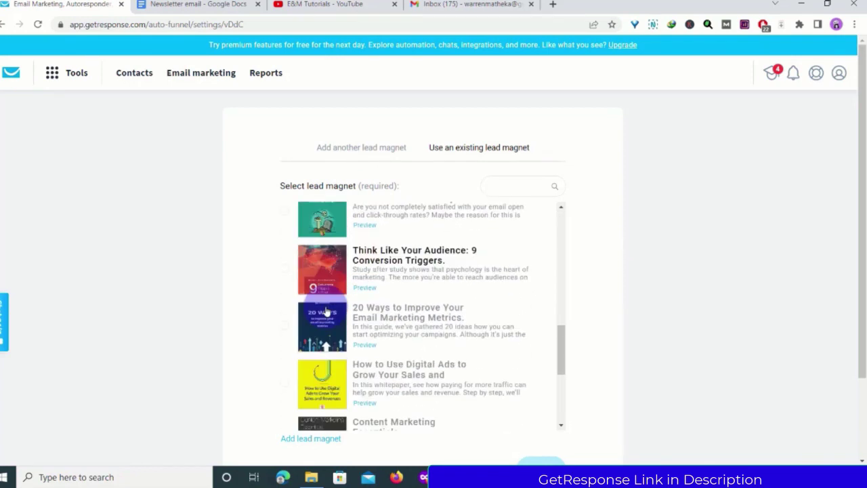
scroll(326, 311, "down", 3)
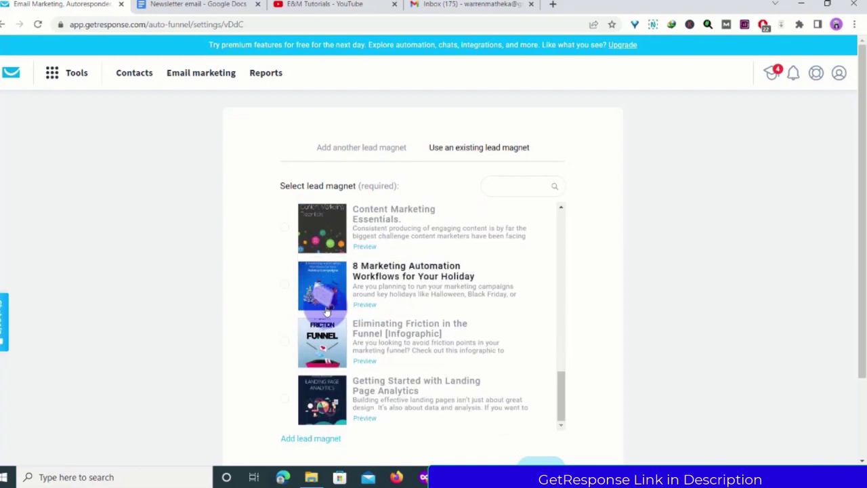
scroll(318, 325, "down", 2)
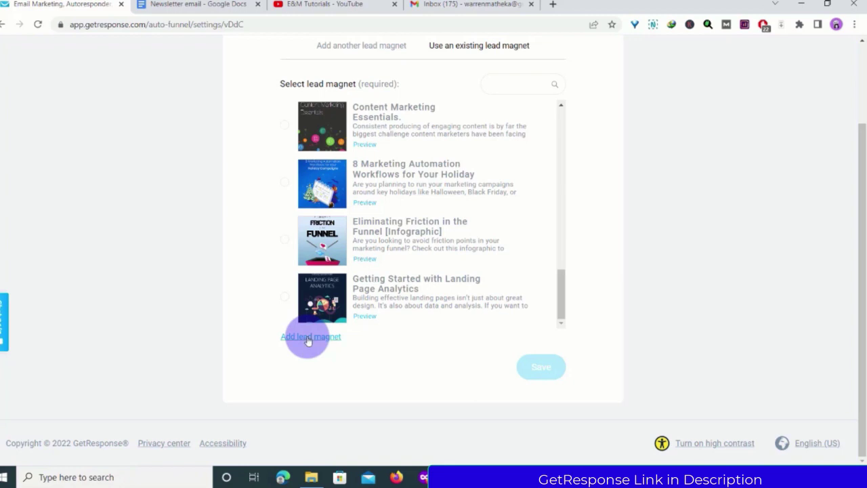
left_click(308, 337)
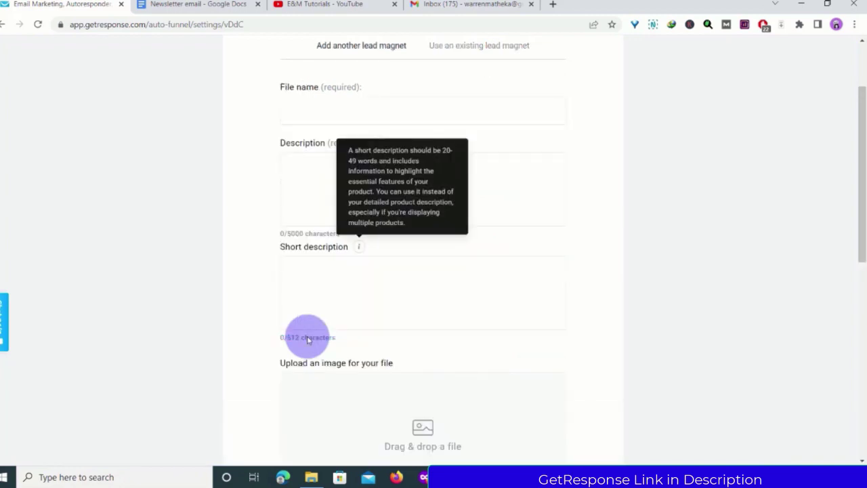
scroll(308, 339, "down", 3)
scroll(309, 339, "down", 3)
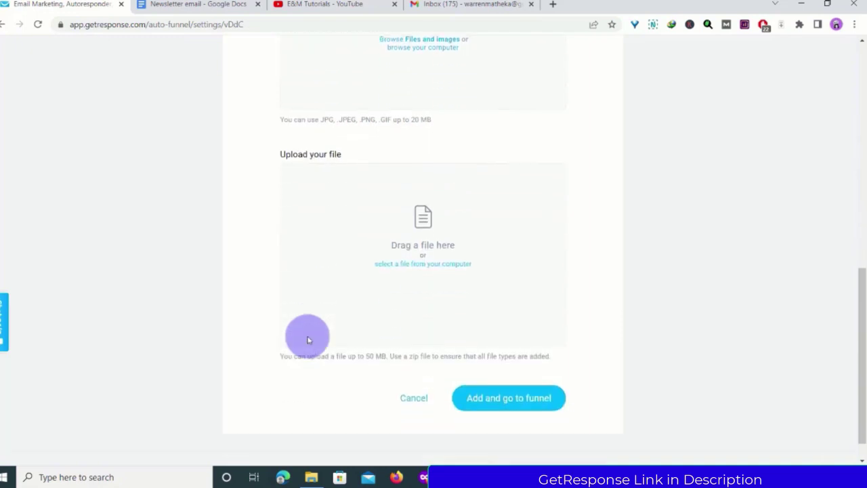
scroll(410, 254, "up", 6)
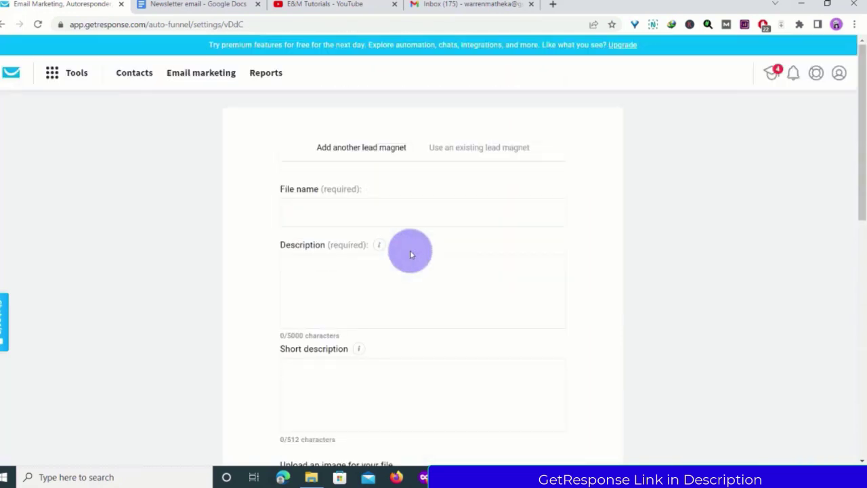
left_click(478, 147)
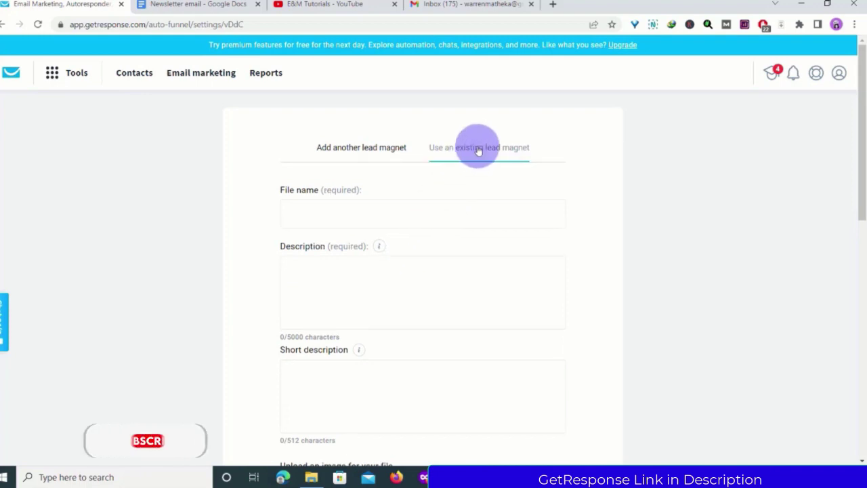
Step: Select the existing lead magnet "20 Ways to Improve Your Email Marketing Metrics." for the funnel and save it
scroll(395, 210, "down", 4)
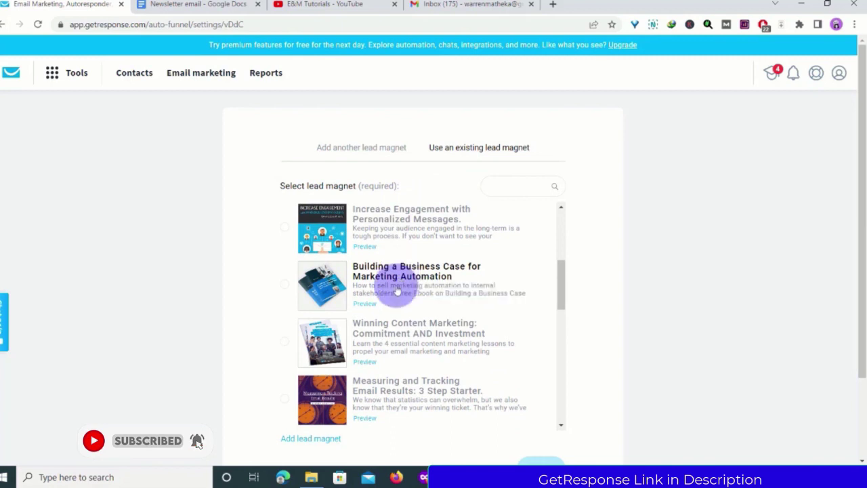
scroll(397, 290, "down", 2)
scroll(397, 289, "down", 4)
left_click(370, 277)
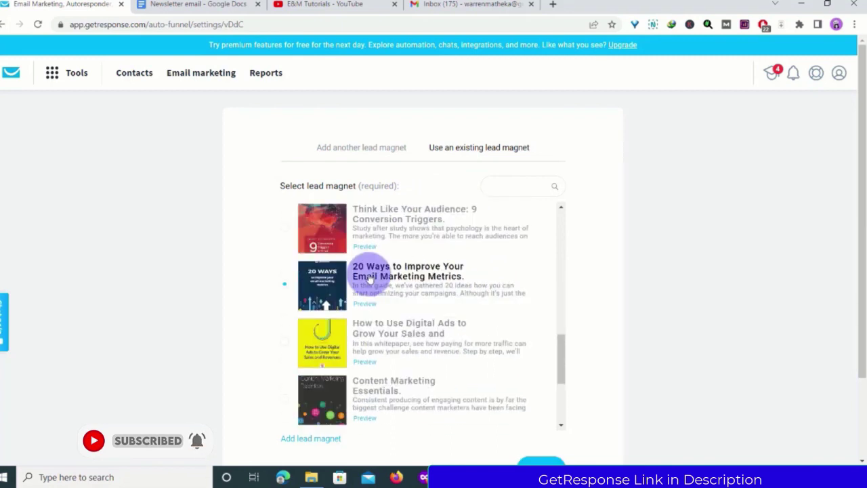
scroll(370, 278, "down", 3)
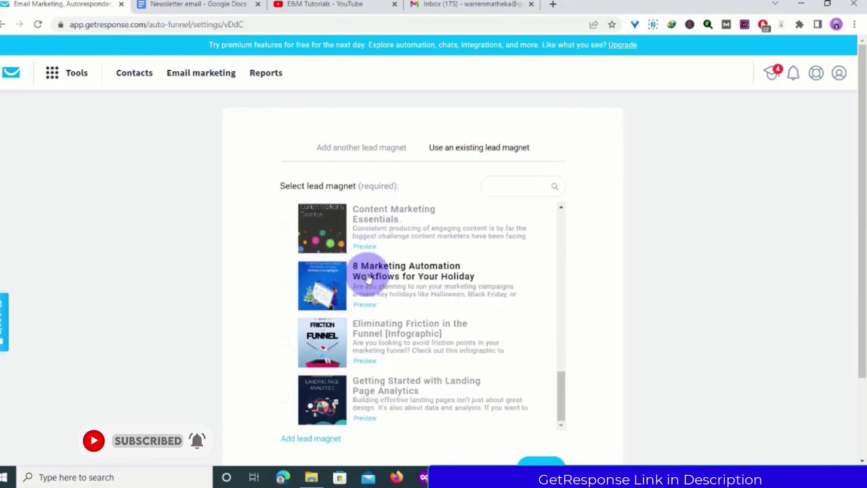
scroll(368, 278, "down", 2)
left_click(527, 368)
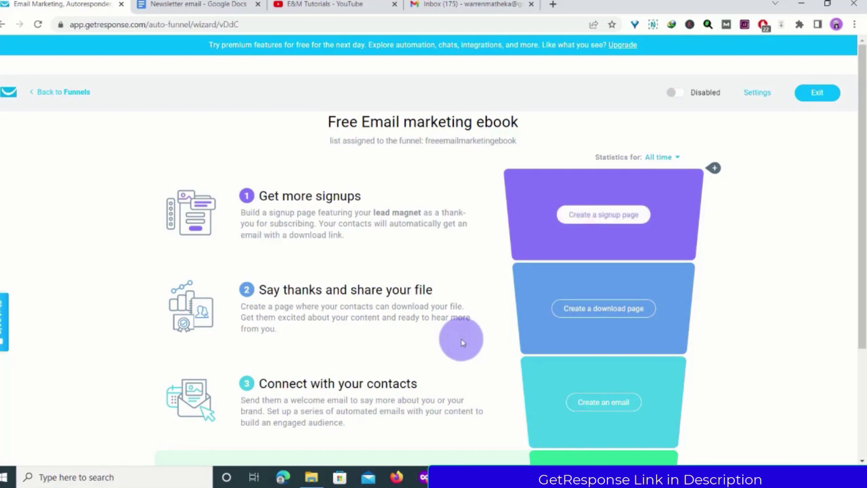
Step: Start the funnel's signup page from the Lead magnets template with the headline "Learn how I went from 0 to $100,000"
left_click(599, 215)
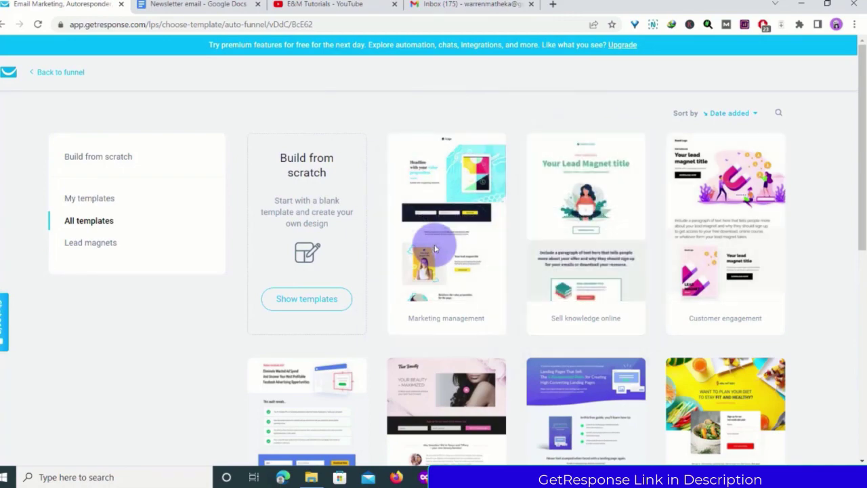
scroll(398, 296, "down", 3)
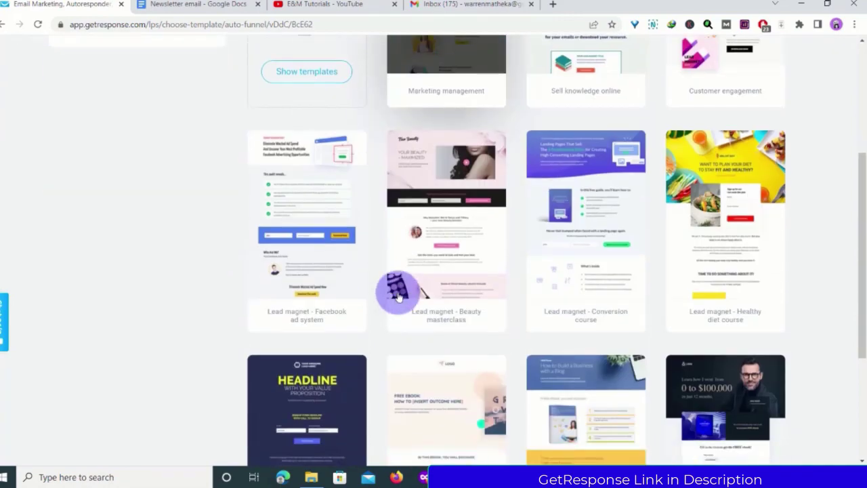
scroll(397, 291, "down", 3)
scroll(198, 266, "up", 6)
left_click(78, 246)
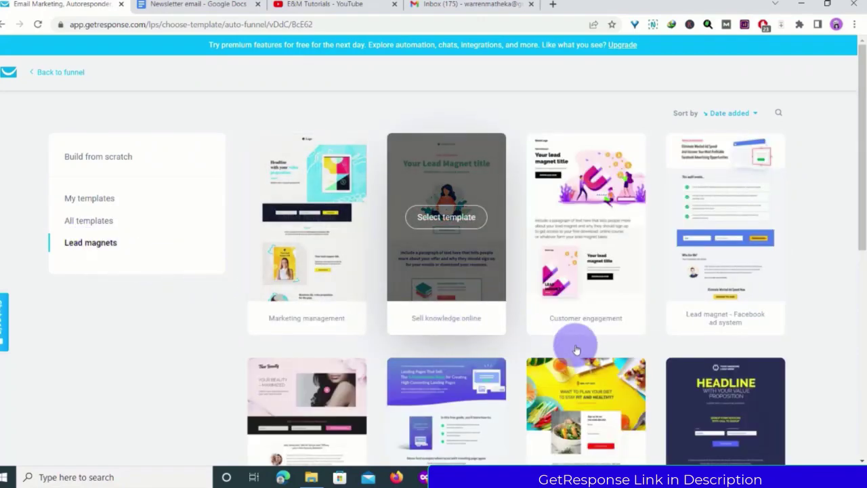
scroll(574, 347, "down", 3)
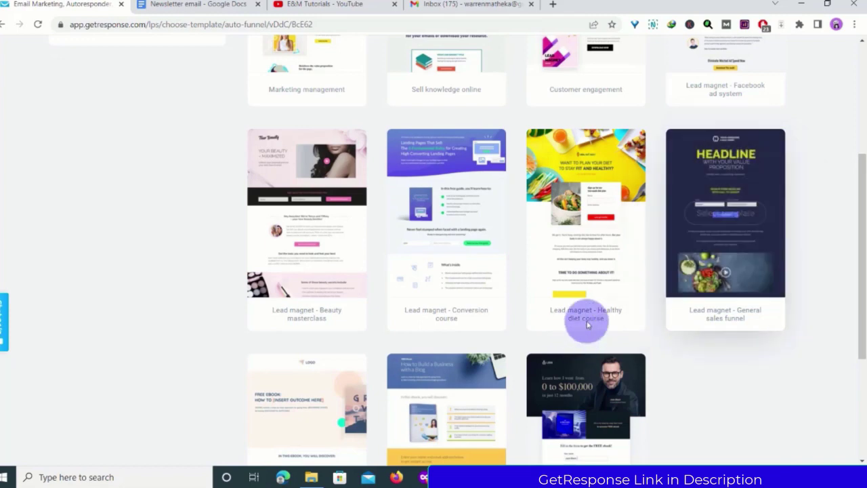
scroll(587, 324, "down", 2)
left_click(588, 316)
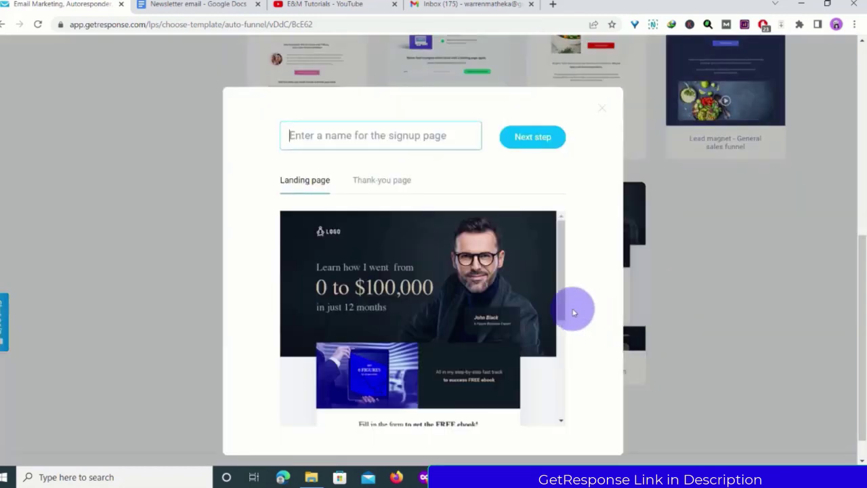
Step: Name the signup page "Email Marketing" and continue to the page editor
left_click(313, 135)
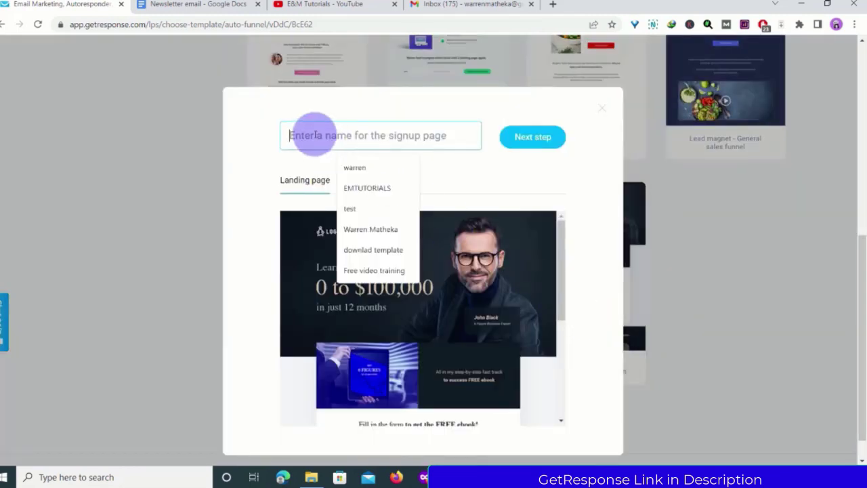
type("E")
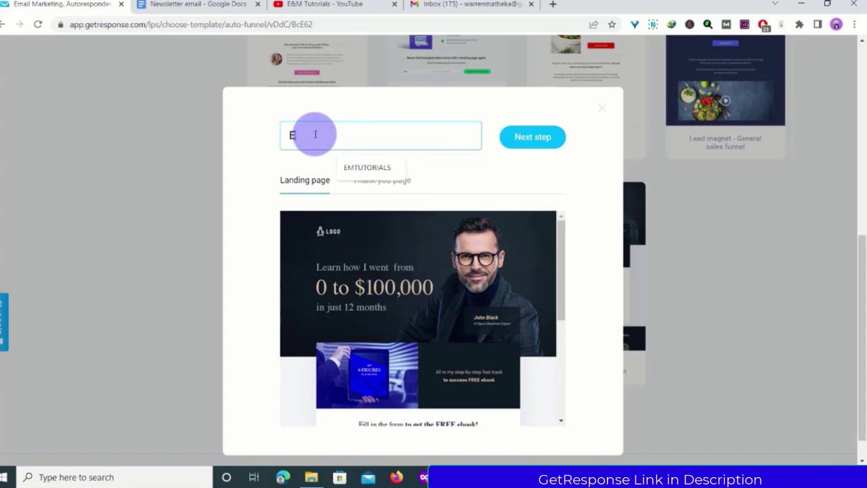
type("mail Marketing")
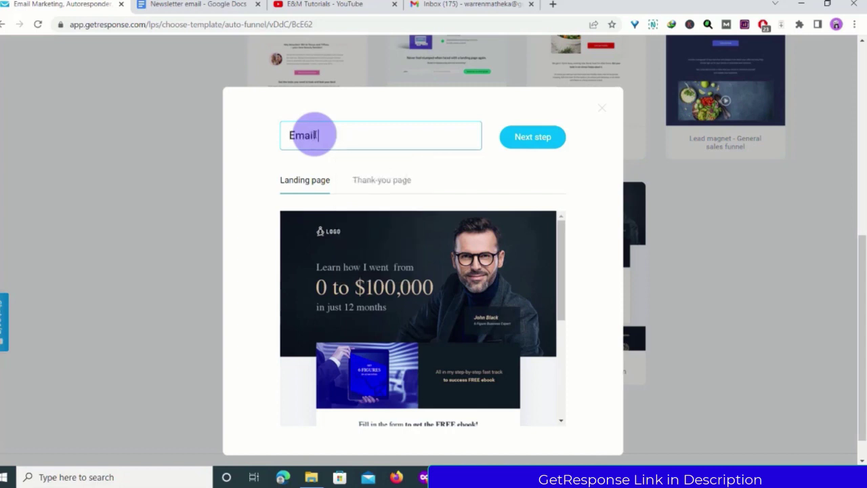
left_click(532, 140)
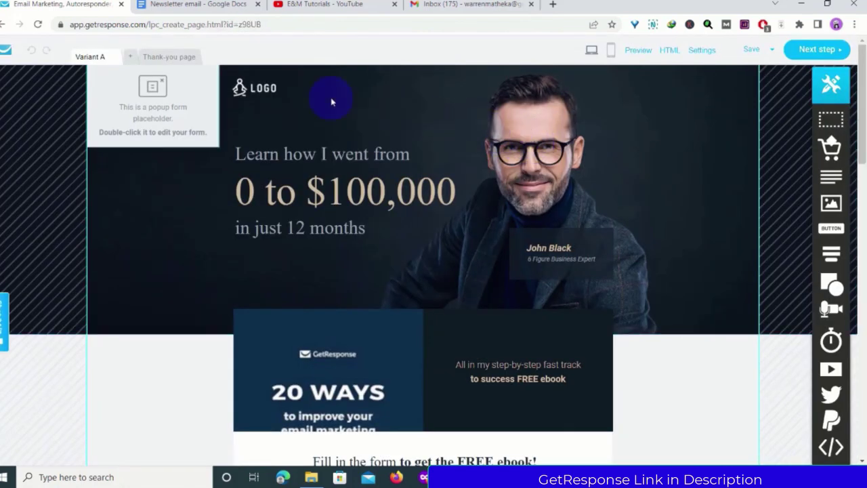
Step: Add a Variant B to the signup page, and return to Variant A and select its popup form placeholder
left_click(131, 59)
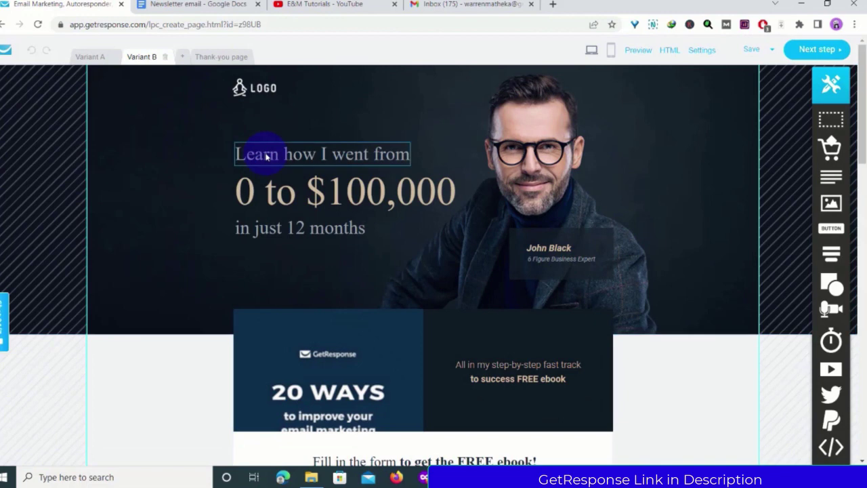
left_click(92, 56)
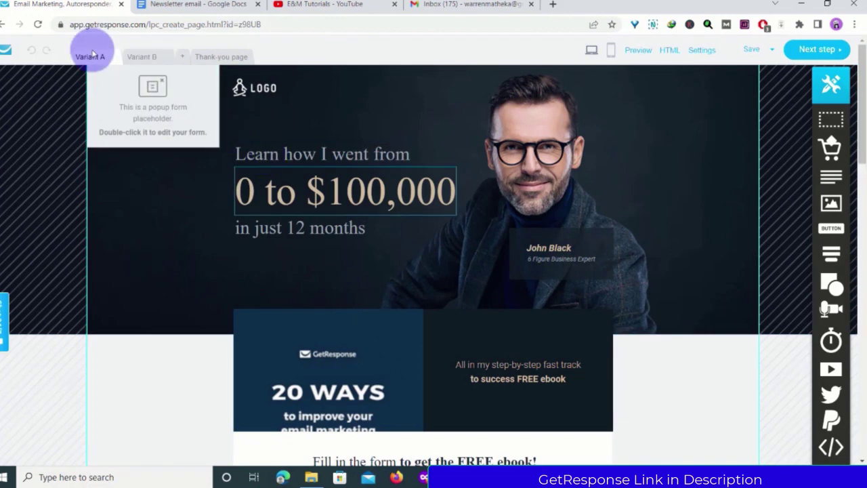
left_click(155, 93)
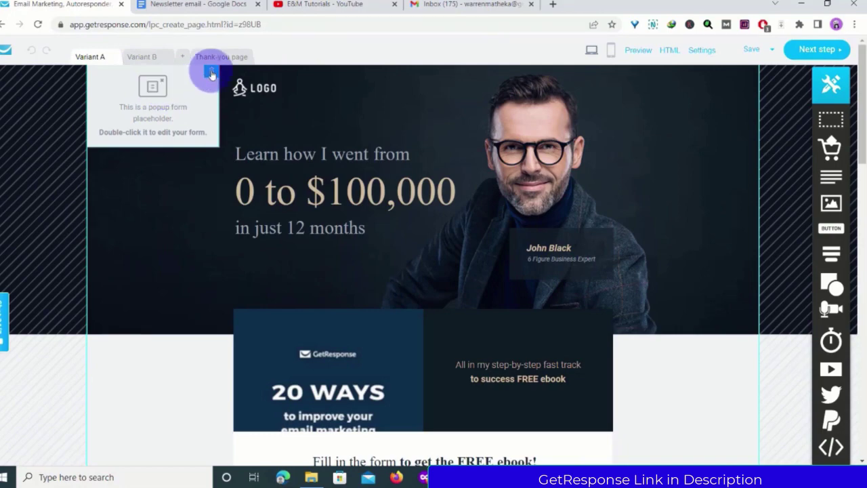
scroll(301, 136, "down", 7)
scroll(304, 135, "up", 7)
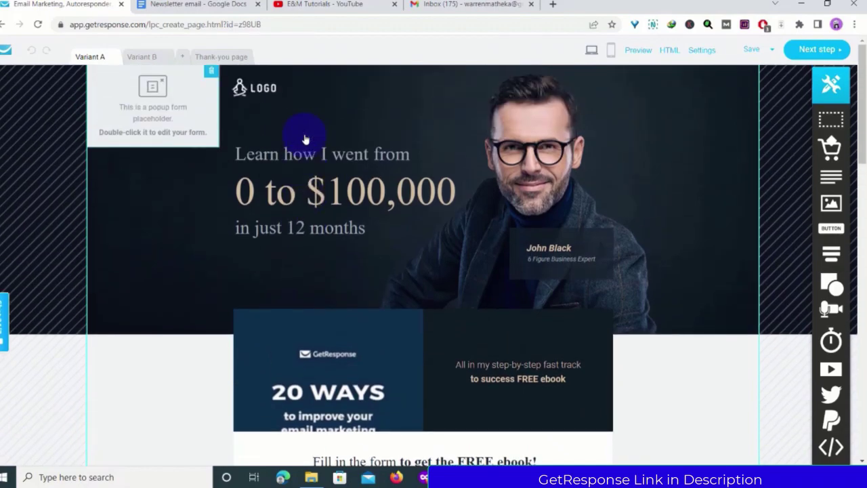
Step: Change the exit popup's subheading to "Sign up - and copy my tactics." and save the signup page
scroll(315, 226, "down", 10)
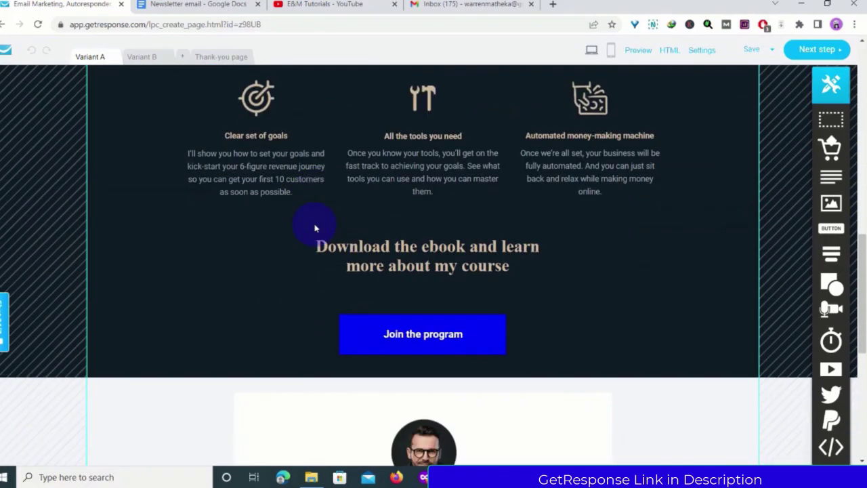
scroll(315, 228, "down", 5)
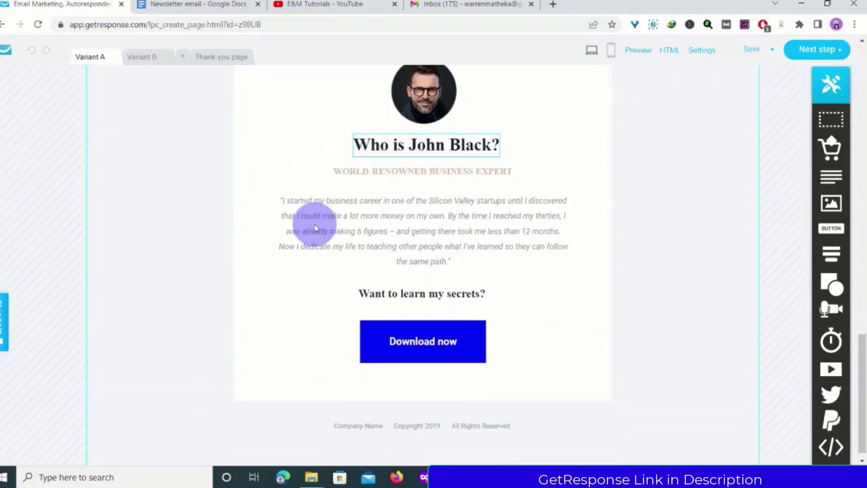
scroll(315, 229, "down", 1)
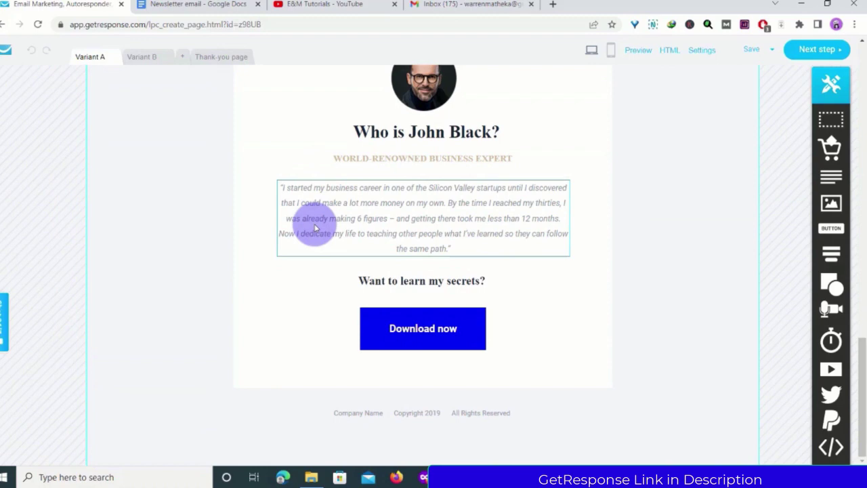
scroll(315, 227, "up", 20)
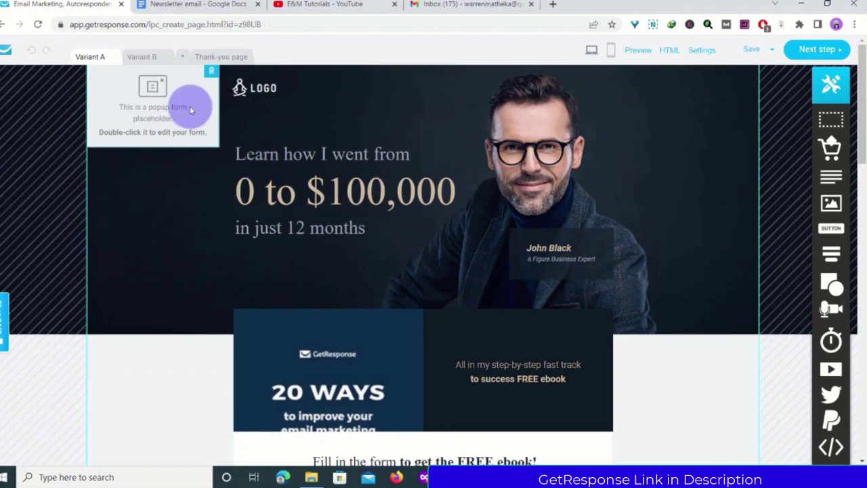
double_click(151, 102)
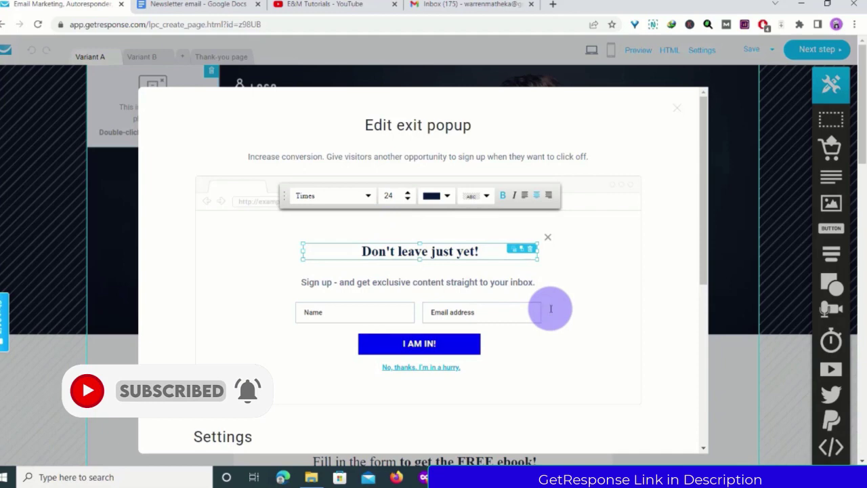
left_click(441, 283)
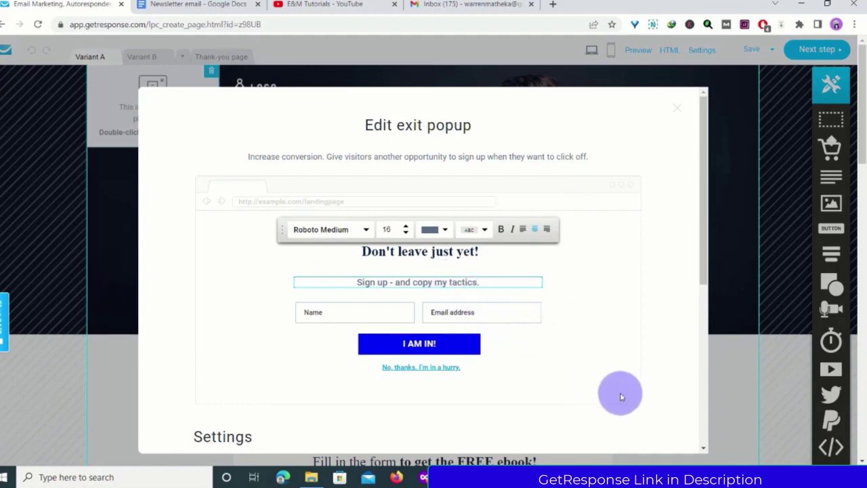
left_click(634, 404)
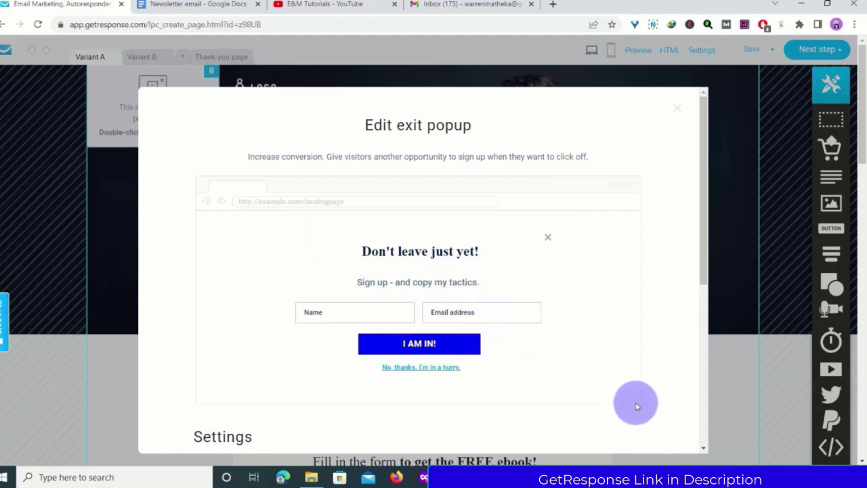
left_click(679, 109)
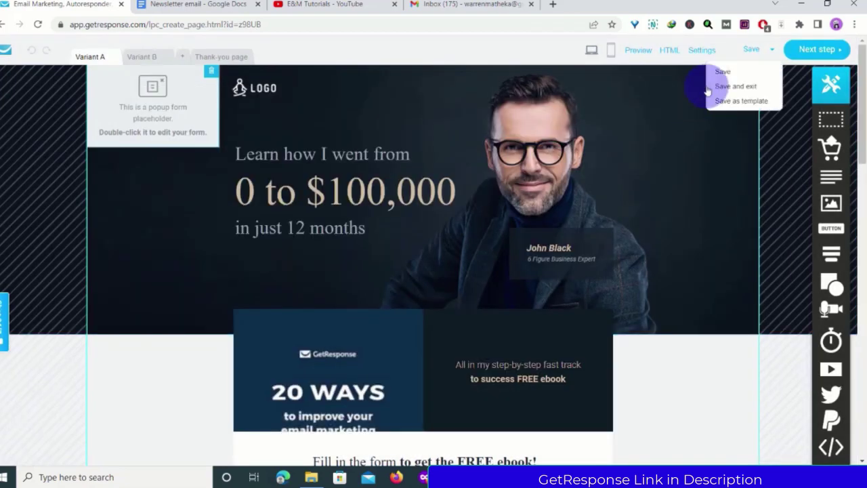
left_click(724, 80)
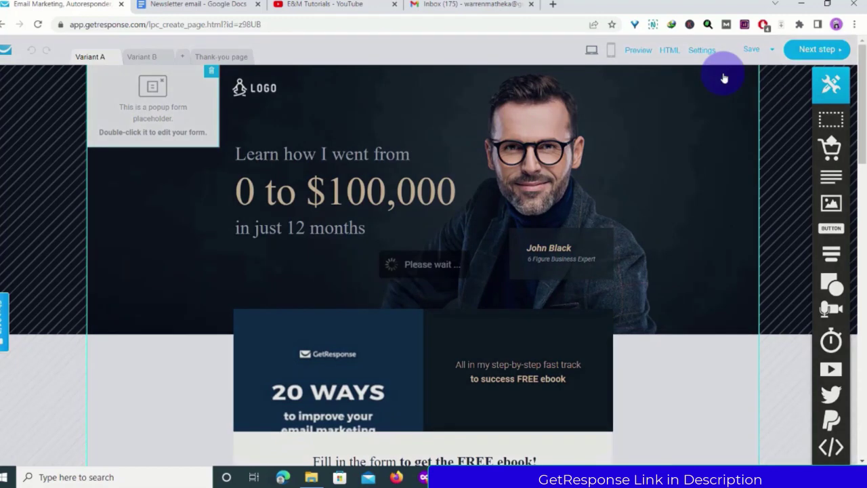
Step: Delete the logo from the signup form's Thank-you page
left_click(234, 59)
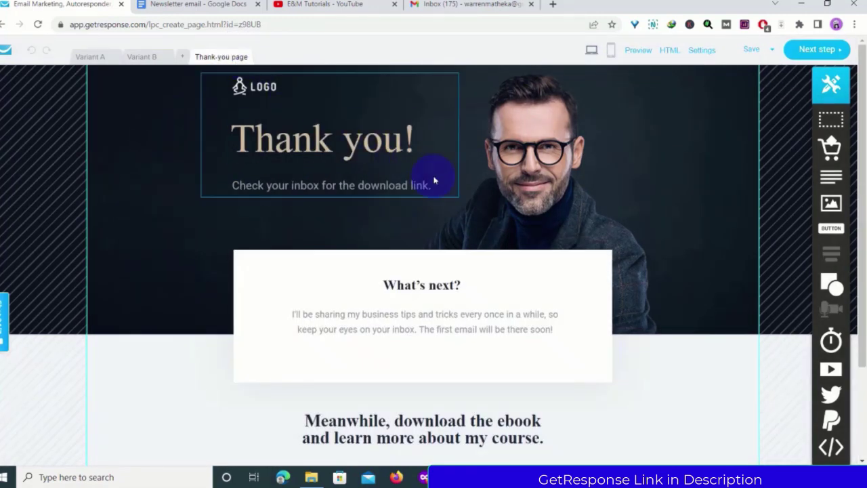
scroll(434, 172, "down", 2)
scroll(433, 173, "up", 2)
left_click(264, 87)
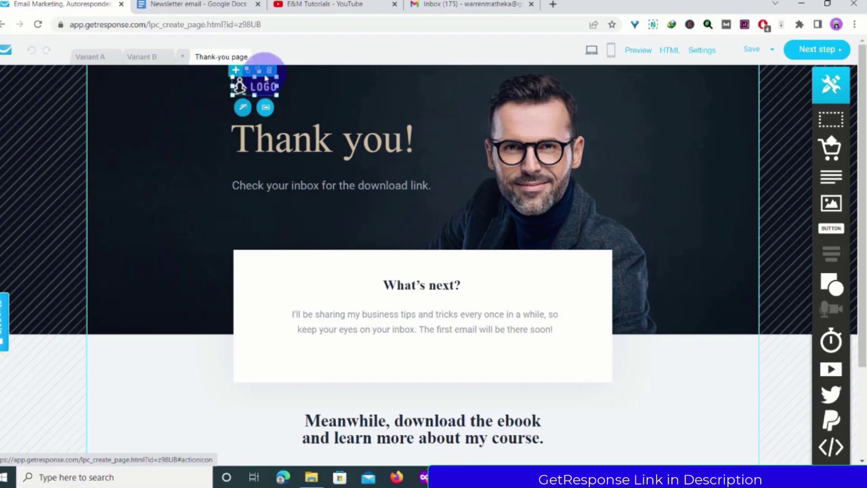
left_click(269, 70)
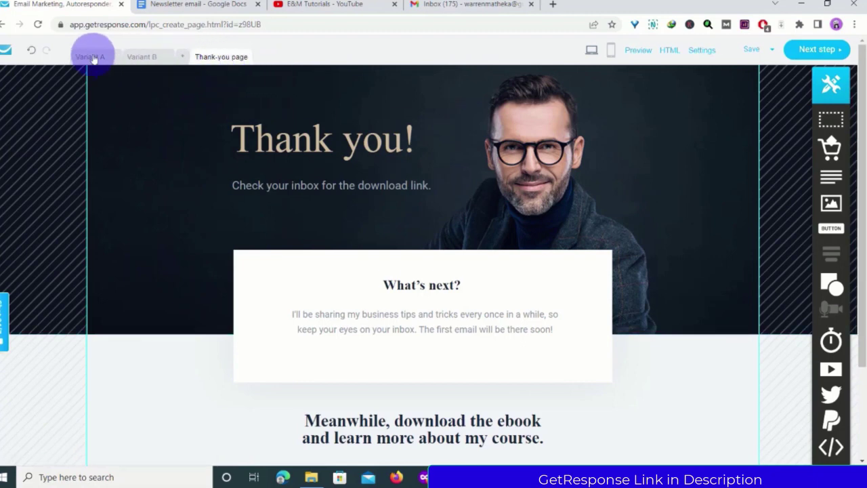
Step: Delete the logo from Variant A of the signup page and continue to the page settings
left_click(93, 58)
left_click(269, 80)
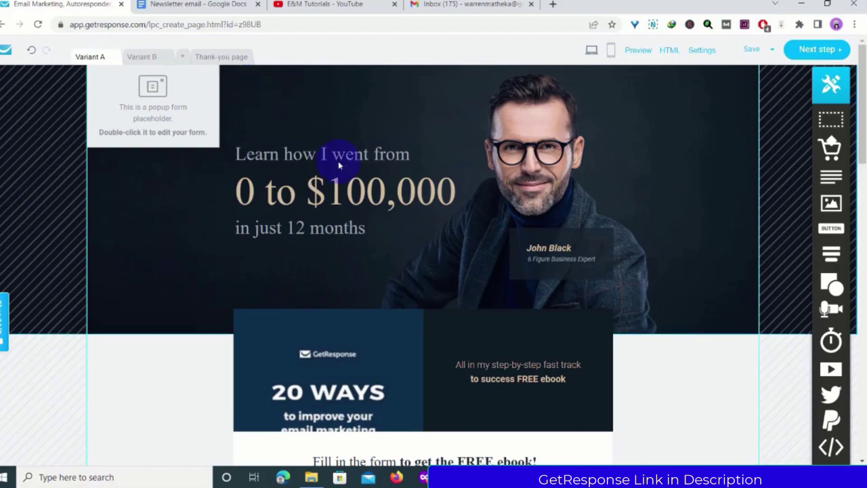
scroll(329, 155, "down", 3)
scroll(336, 164, "down", 5)
scroll(333, 159, "up", 8)
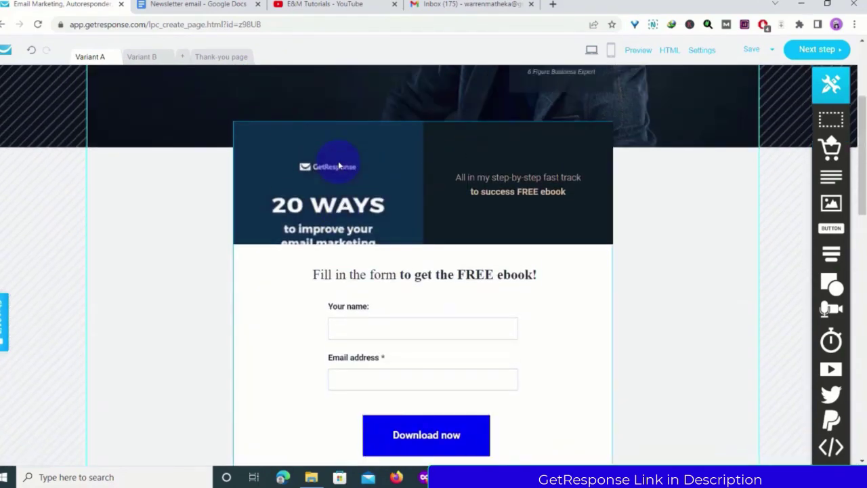
left_click(817, 49)
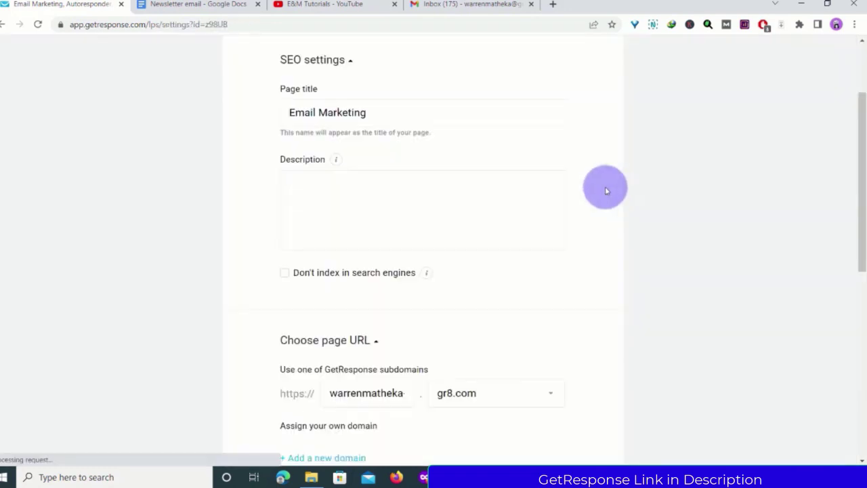
Step: Enter "free email marketing training" as the signup page's SEO description
left_click(313, 185)
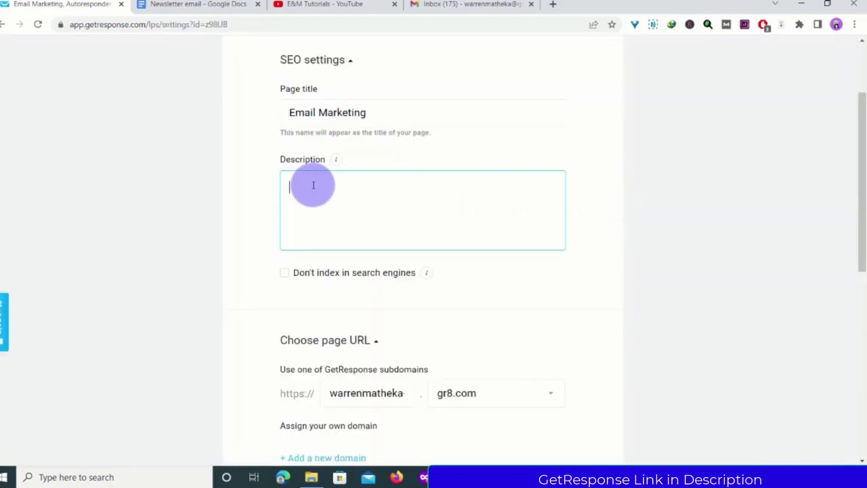
type("freeeemail ma")
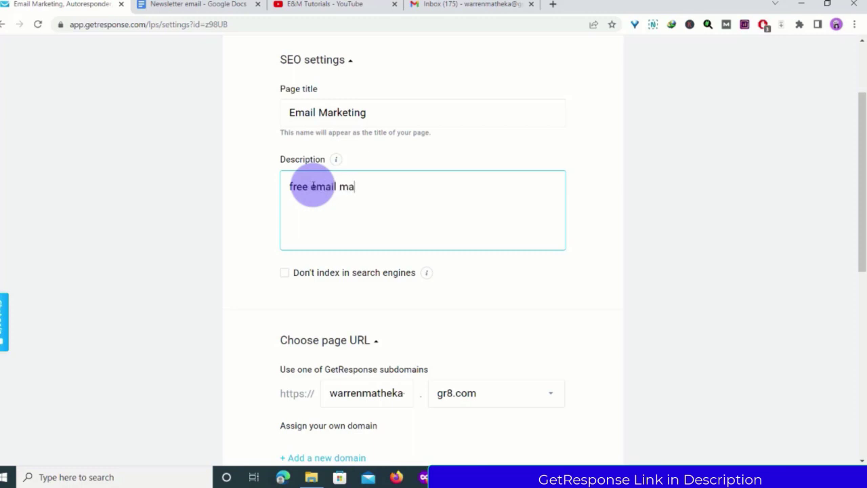
type("rkeitng")
key("BackSpace")
key("BackSpace")
type("ing")
type(" trau")
type("ning")
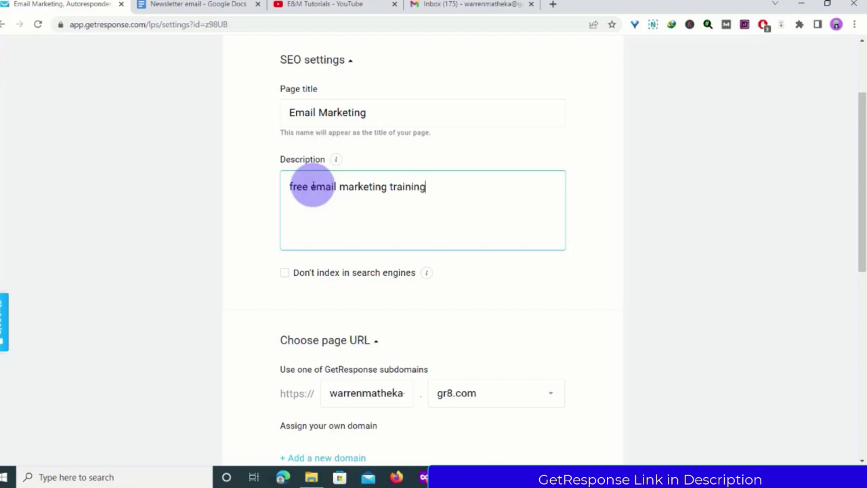
Step: Check the signup page's URL and subscription settings, and publish the page
scroll(373, 283, "up", 3)
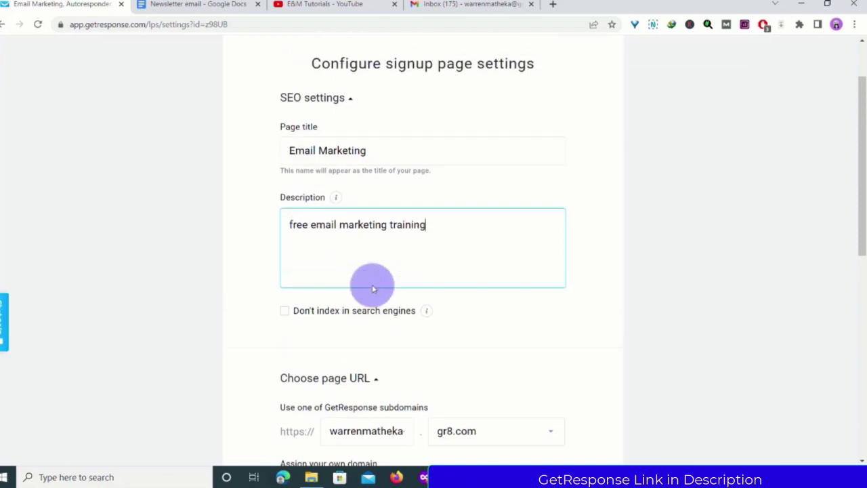
scroll(379, 265, "down", 3)
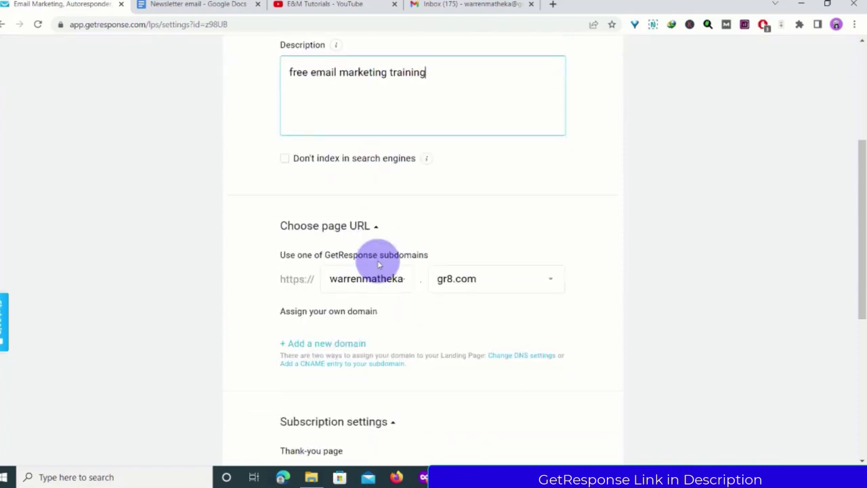
scroll(379, 264, "down", 2)
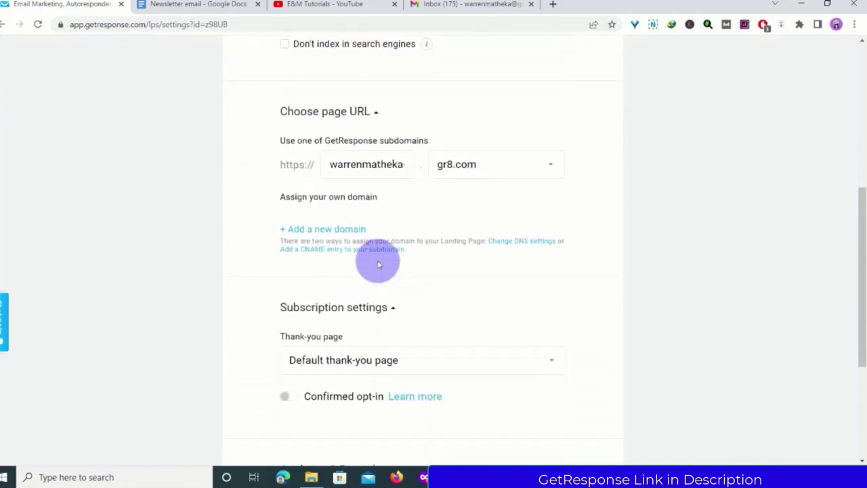
scroll(379, 265, "down", 3)
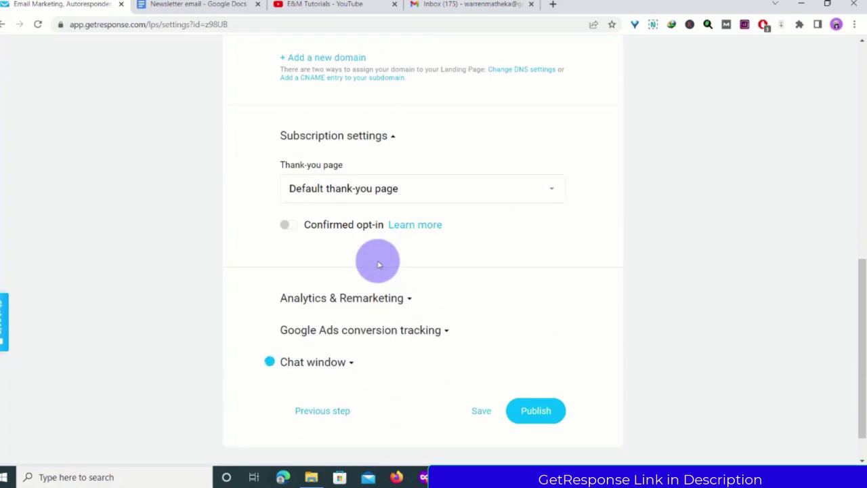
scroll(379, 265, "down", 1)
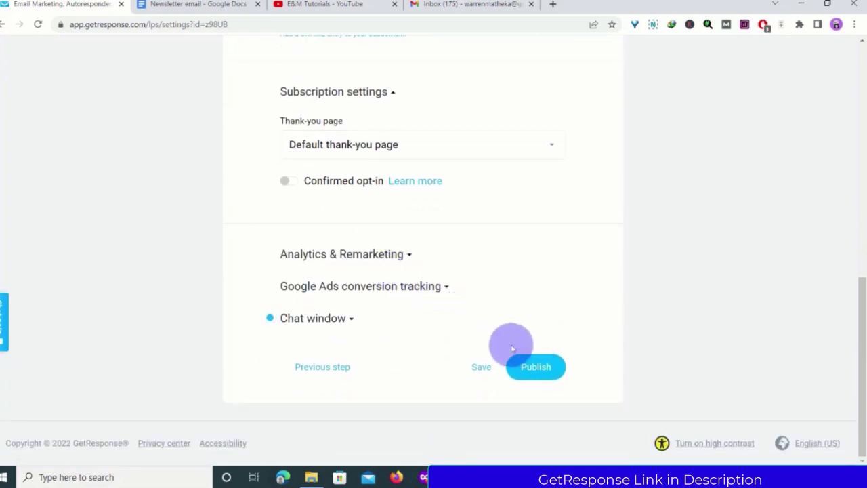
left_click(538, 366)
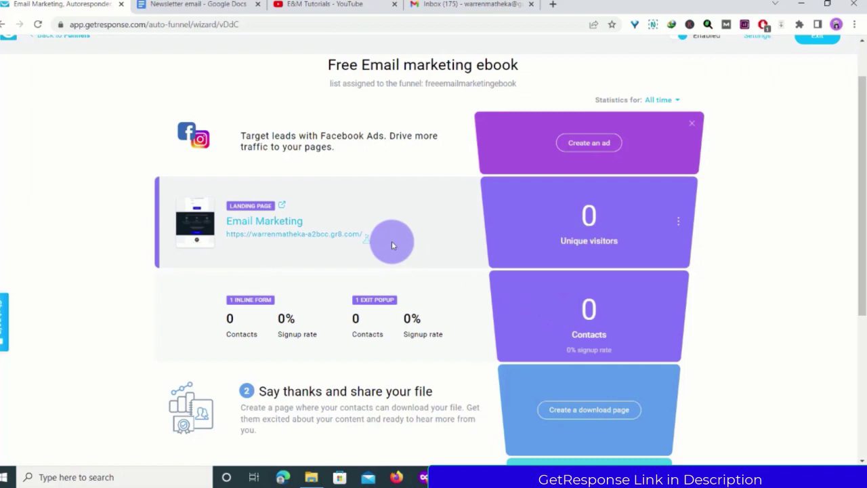
Step: Start the funnel's download page from the "Lead magnet - 6-figure business implementation" template
scroll(392, 246, "down", 3)
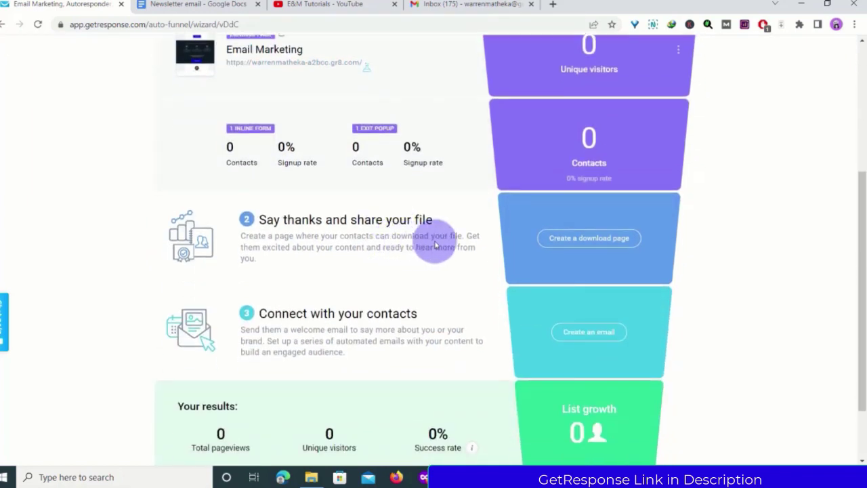
left_click(587, 239)
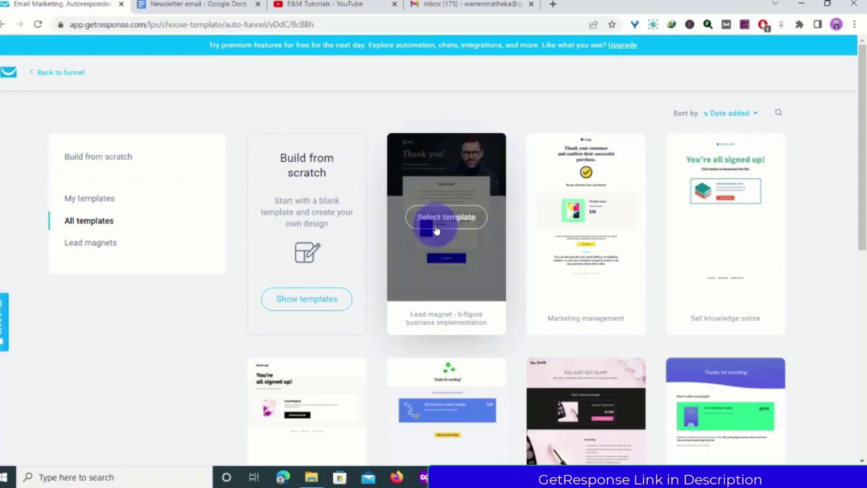
left_click(435, 227)
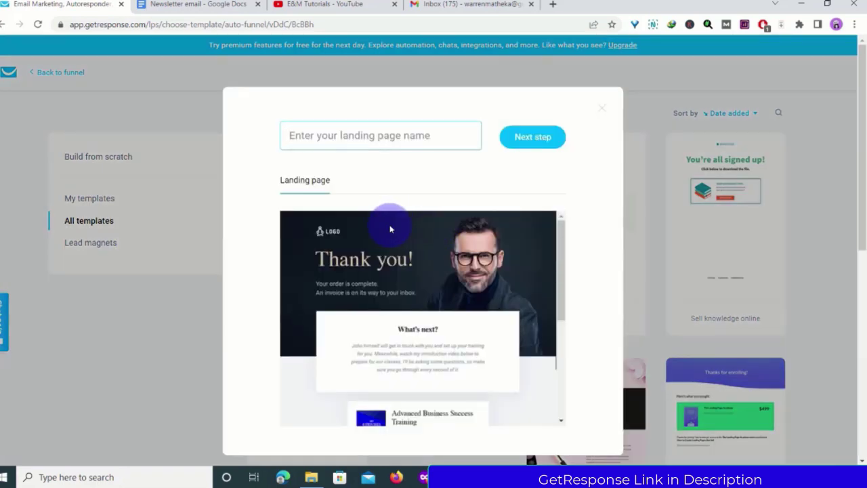
scroll(390, 228, "down", 1)
Step: Name the download page "Email Marketing download" and continue to the page editor
left_click(338, 134)
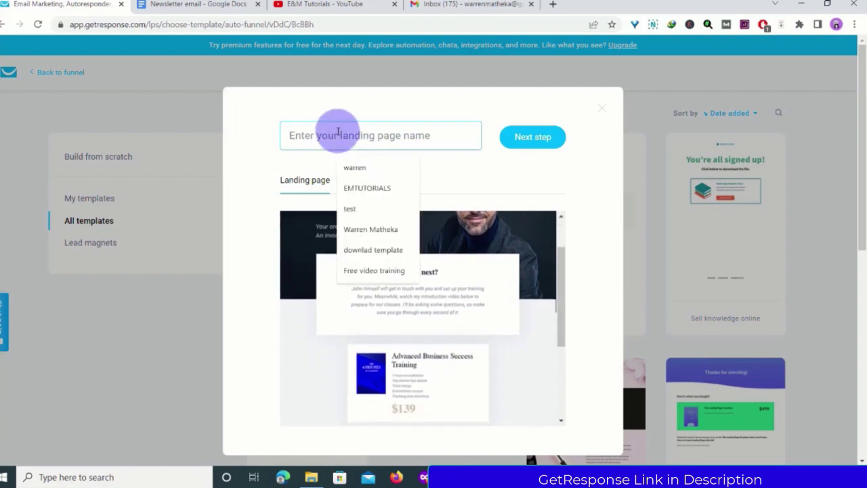
type("E")
key("Down")
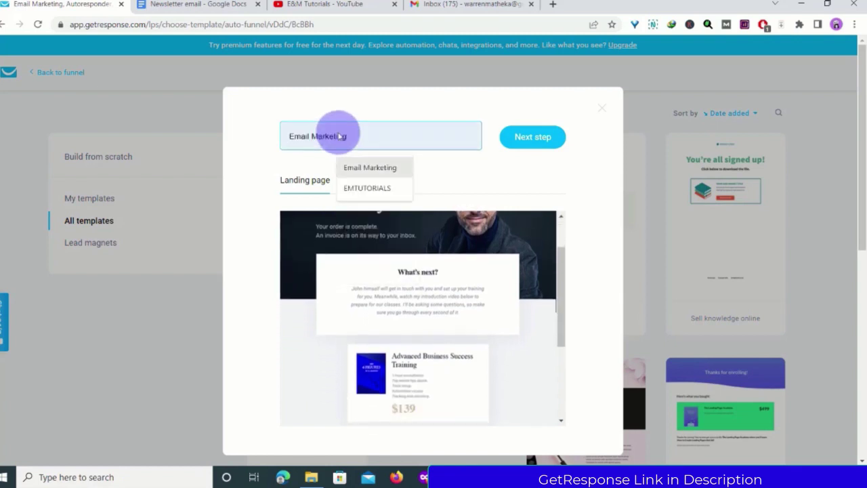
left_click(365, 168)
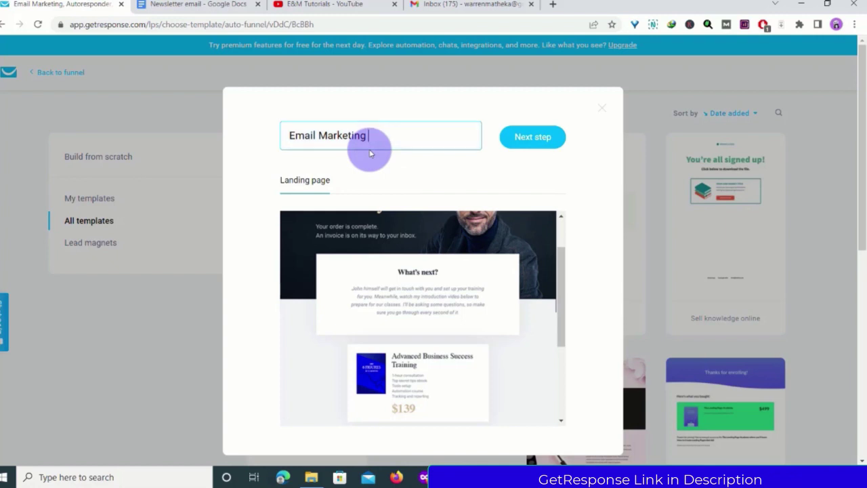
type("download")
left_click(534, 138)
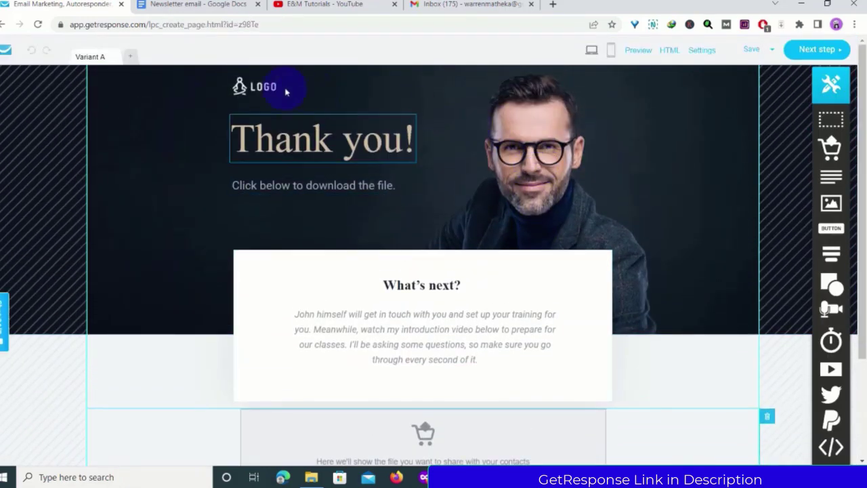
Step: Delete the logo from the download page and continue to its landing page settings
left_click(270, 88)
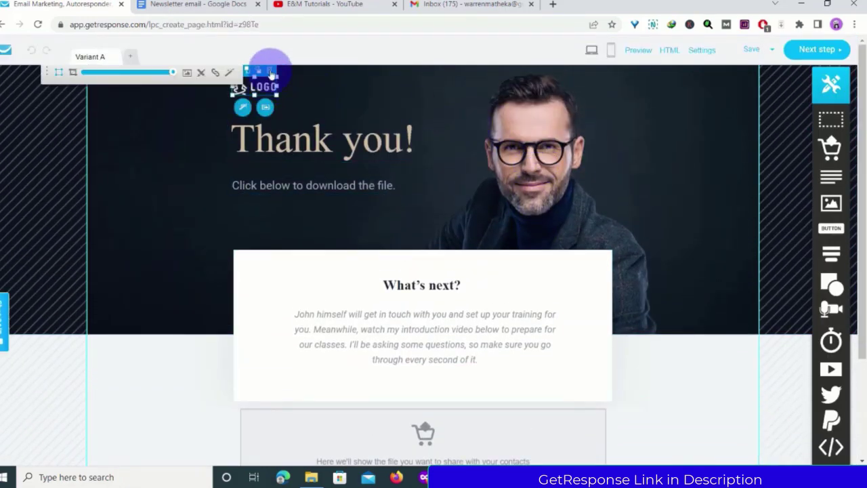
left_click(269, 69)
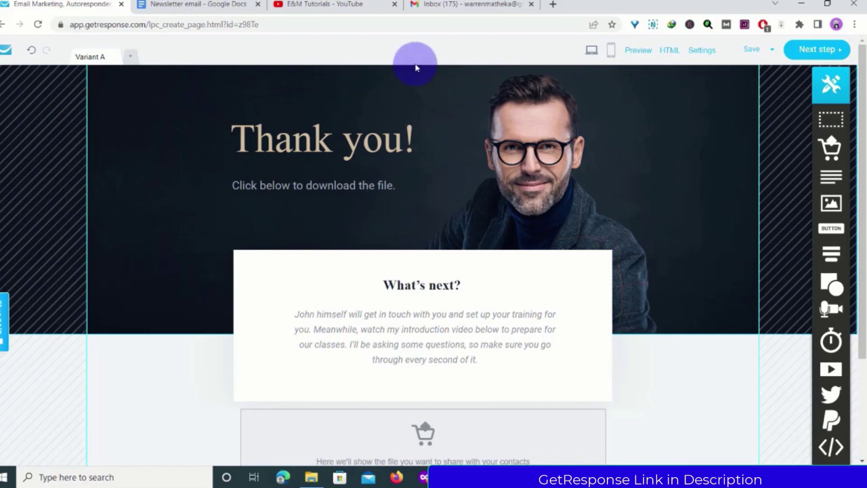
left_click(810, 46)
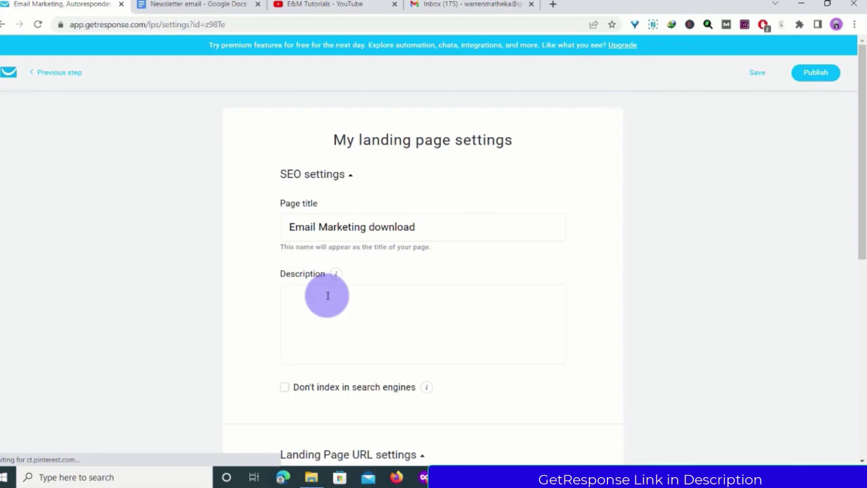
Step: Set the download page's description to "download page" and publish the page
left_click(317, 301)
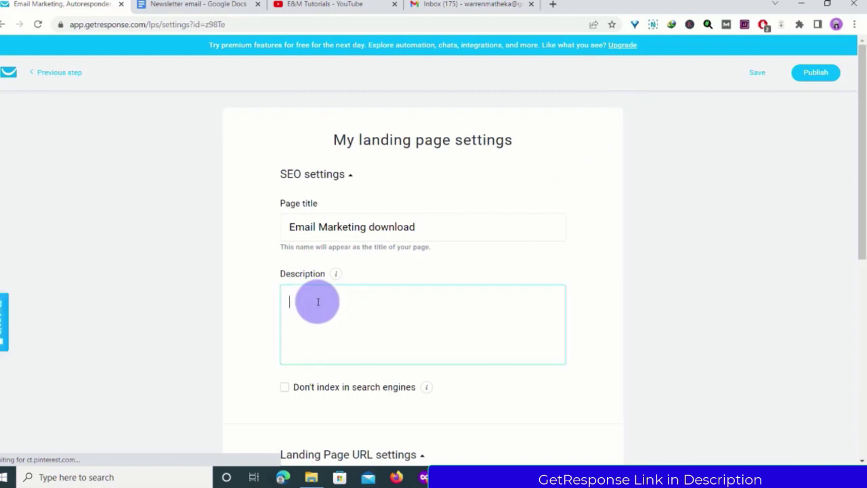
type("don")
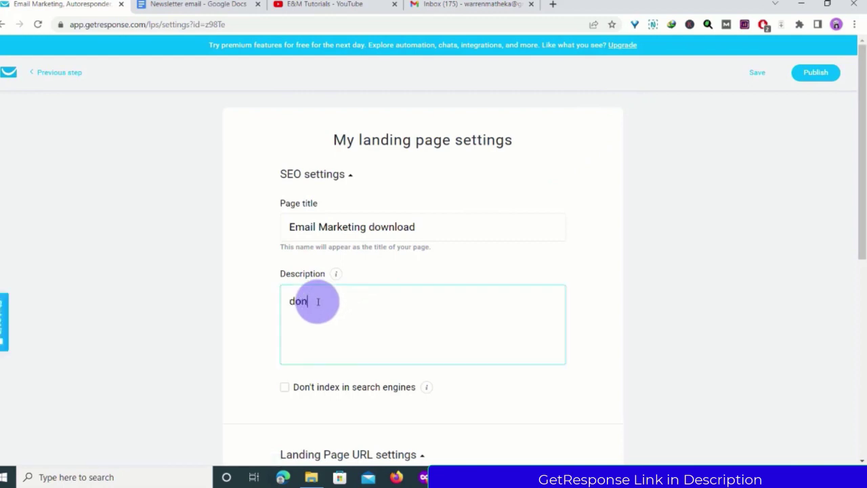
key("BackSpace")
type("wnload page")
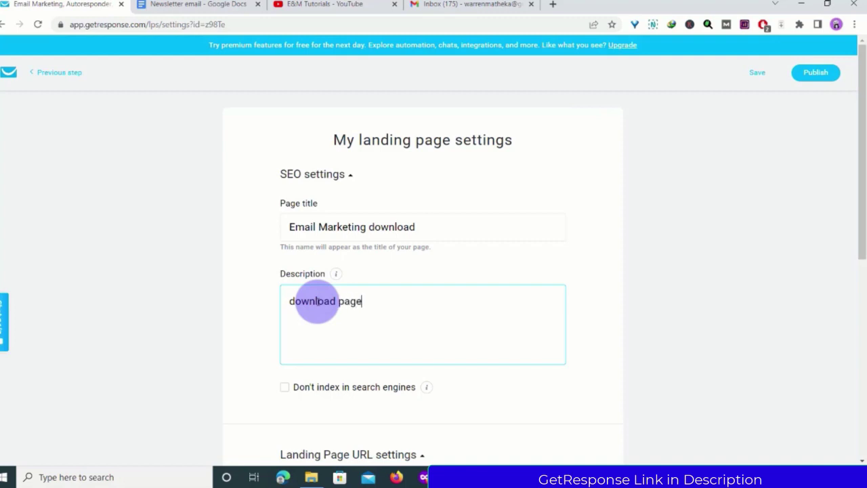
scroll(366, 313, "down", 3)
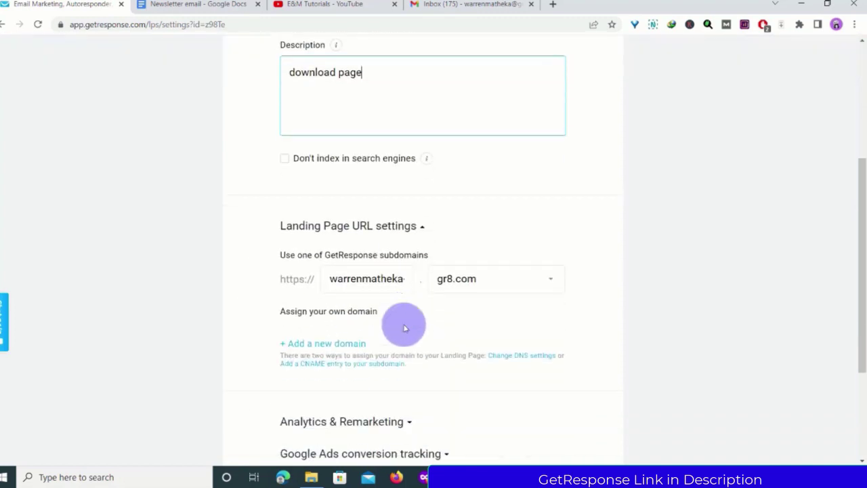
scroll(404, 328, "down", 2)
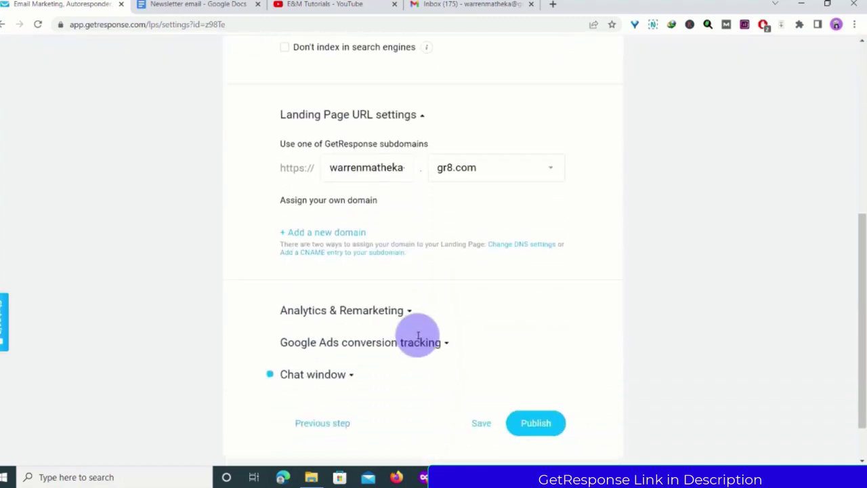
left_click(531, 424)
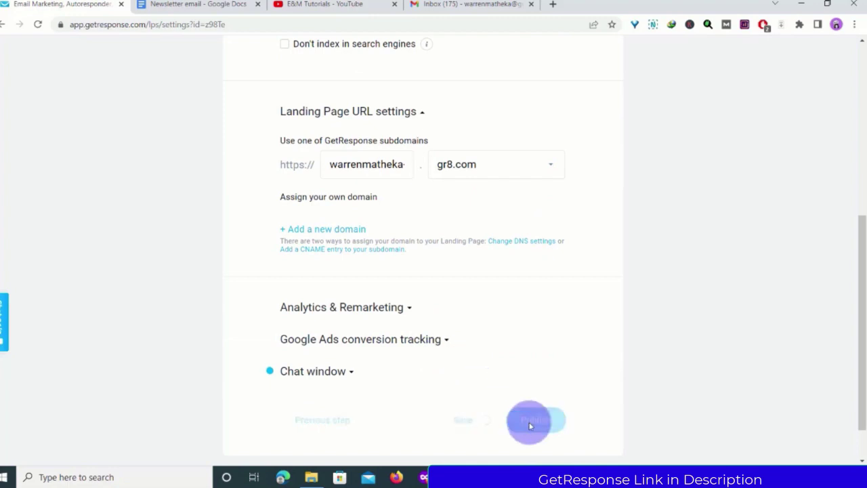
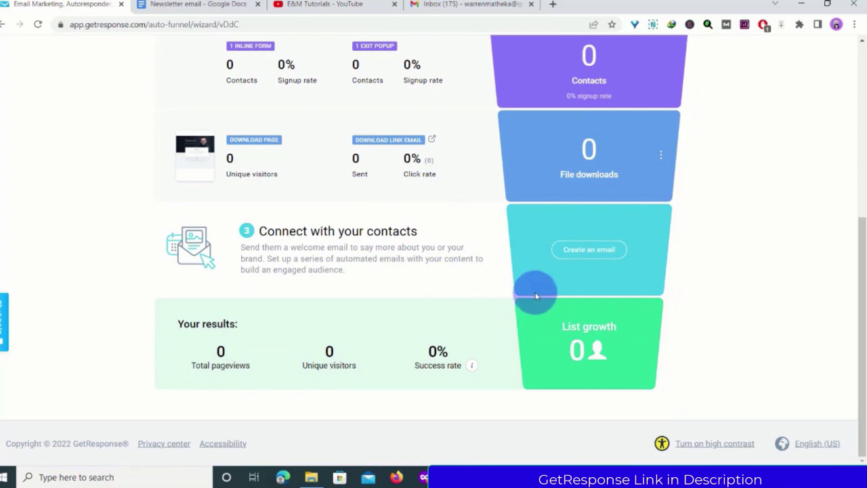
Step: Create the funnel's welcome email and name the message "Free email marketing tutorial"
left_click(589, 250)
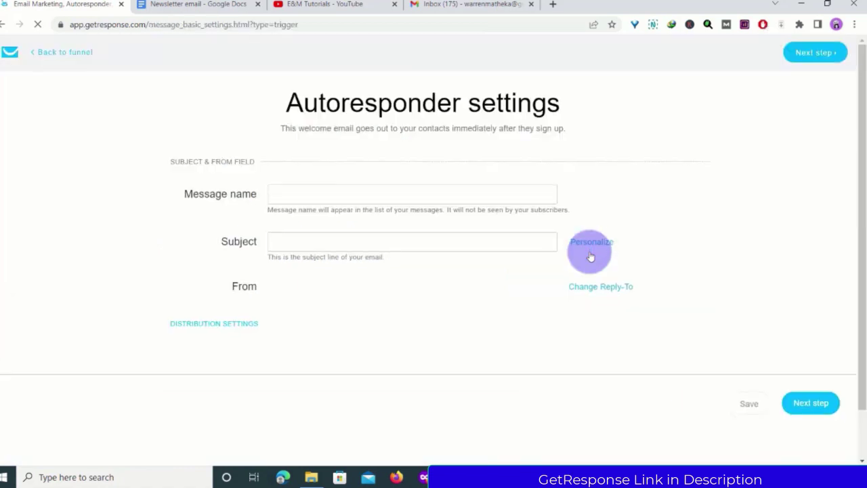
left_click(318, 193)
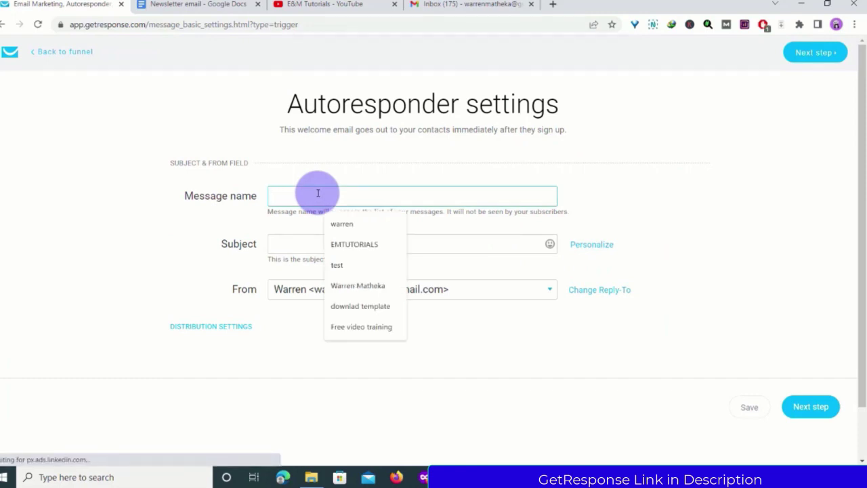
type("f")
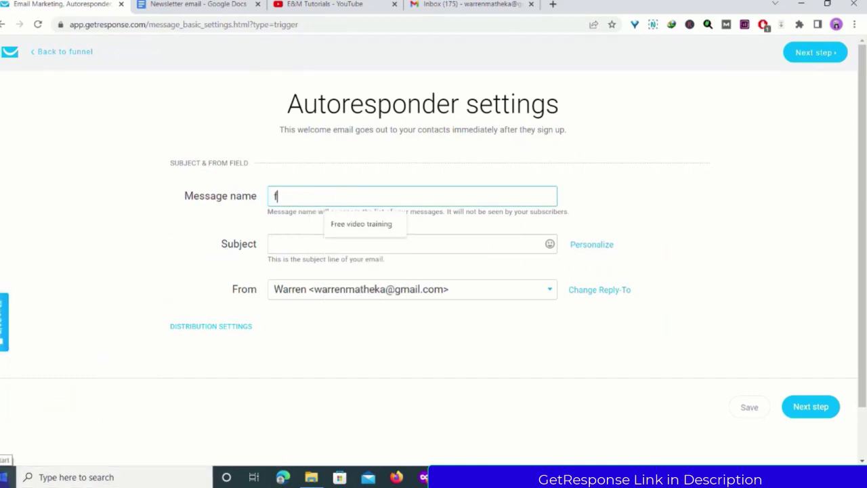
key("BackSpace")
type("Free e")
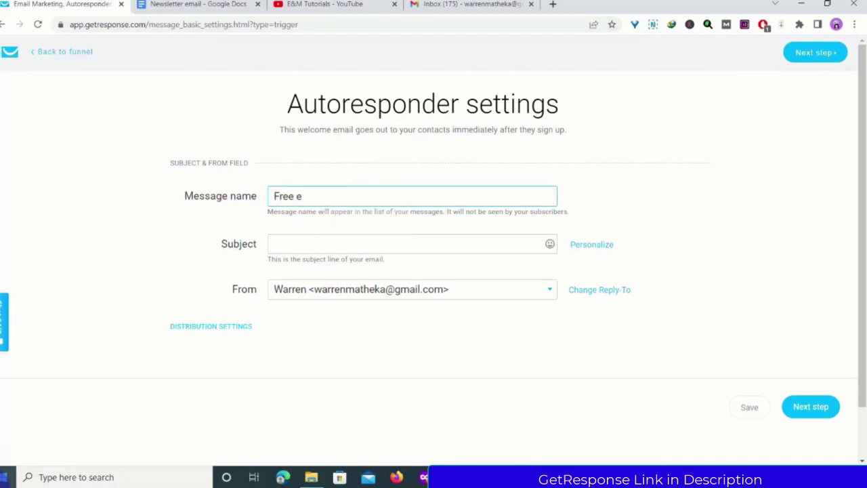
type("mail markeitng tutorial")
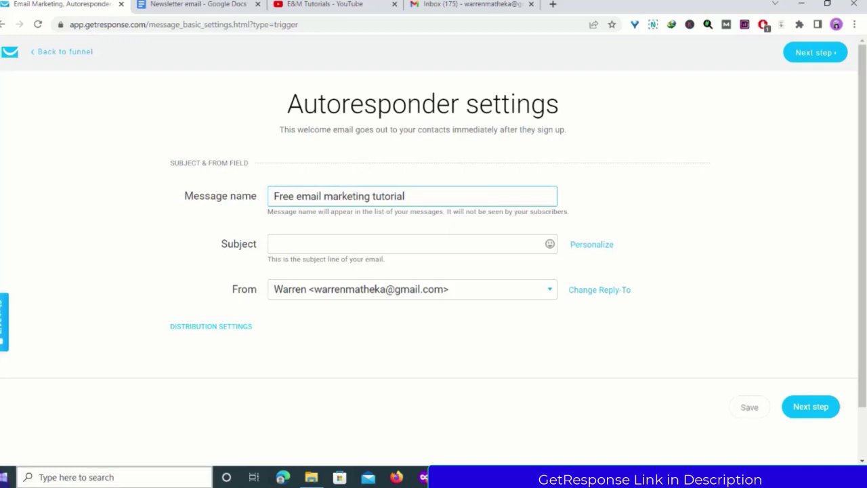
Step: Copy the message name "Free email marketing tutorial" into the email's subject line
left_click_drag(405, 196, 249, 201)
right_click(309, 195)
left_click(325, 232)
left_click(301, 242)
right_click(287, 243)
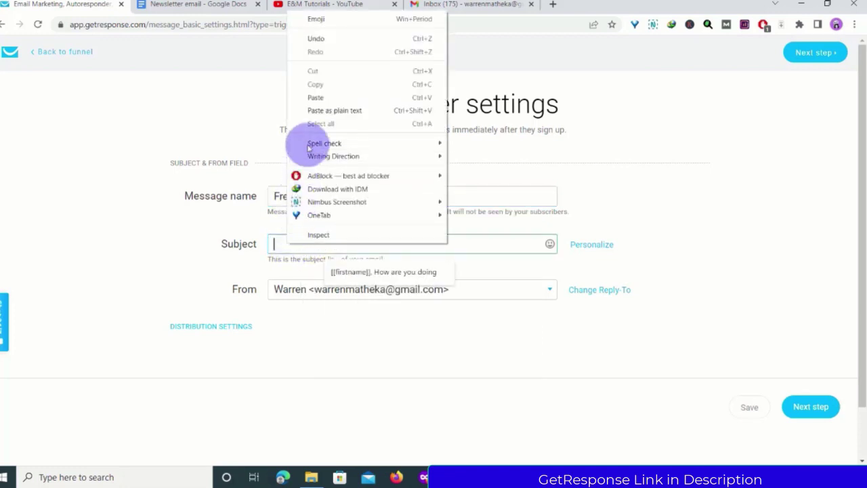
left_click(315, 98)
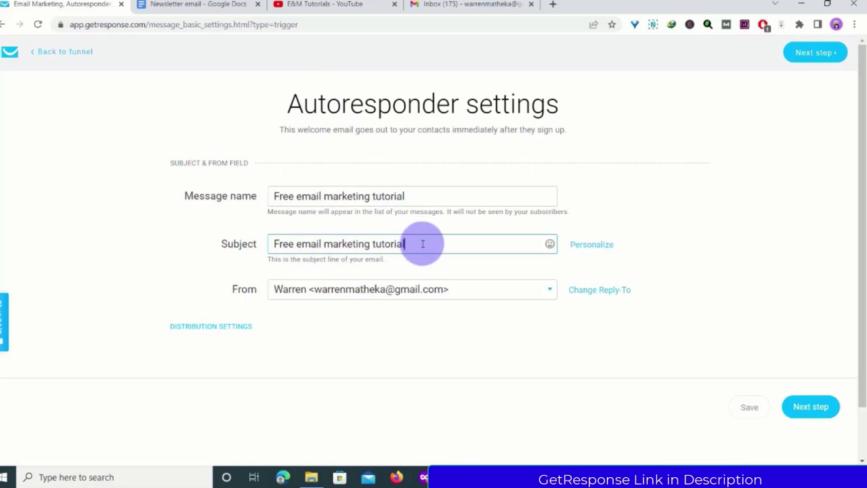
Step: Personalize the end of the subject with the [[firstname]] field and continue to a plain-text message
left_click(574, 244)
left_click(581, 247)
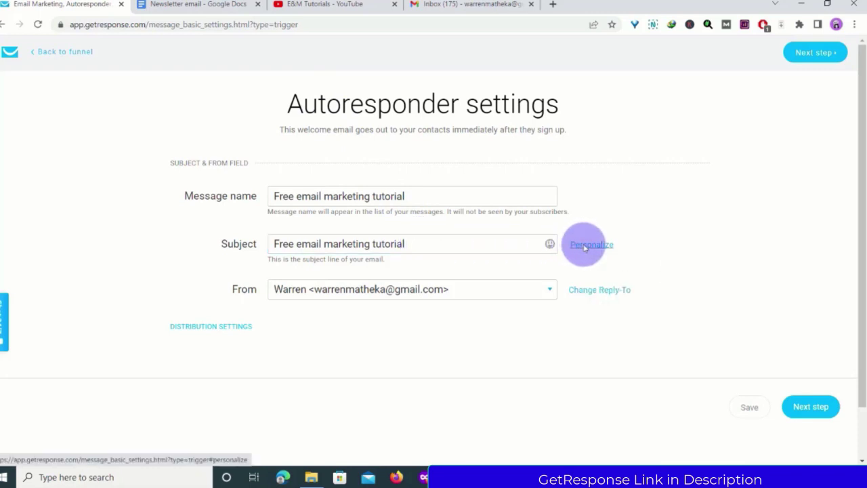
left_click(585, 248)
left_click(599, 311)
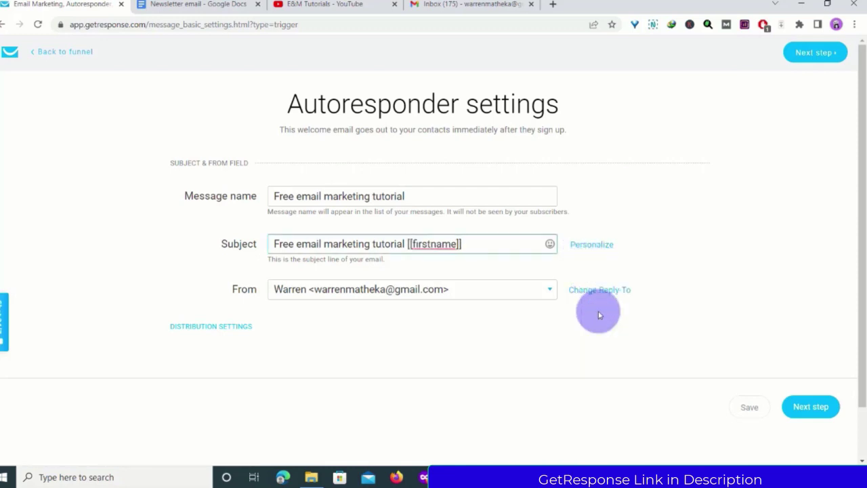
left_click(801, 410)
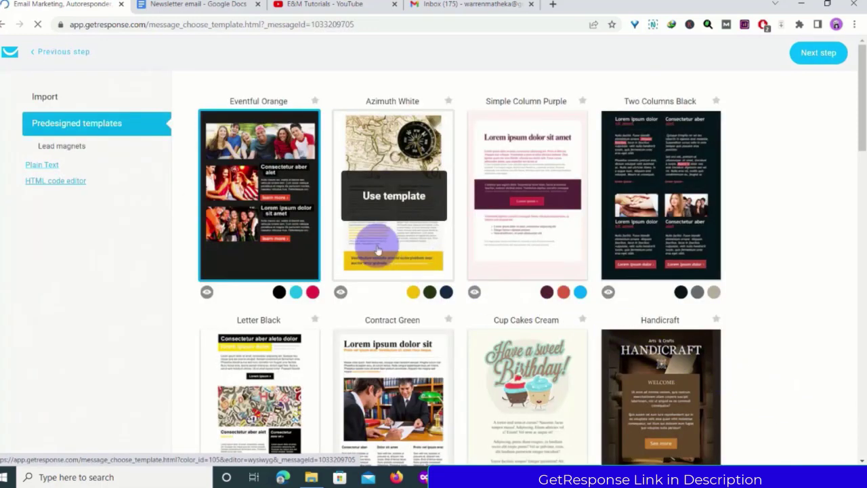
left_click(307, 222)
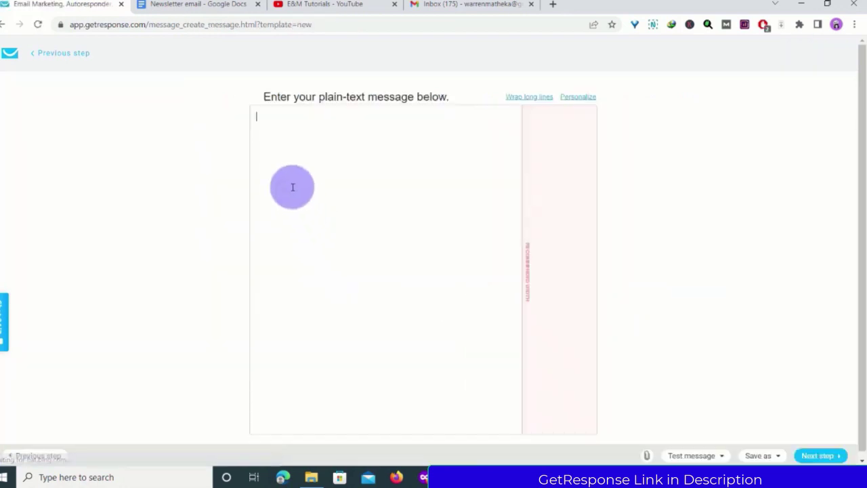
Step: Copy the body from "Hi ," to "(3 Steps to 10k/day with eServices)" in the Newsletter email Google Doc into the GetResponse plain-text message
left_click(193, 4)
left_click(327, 275)
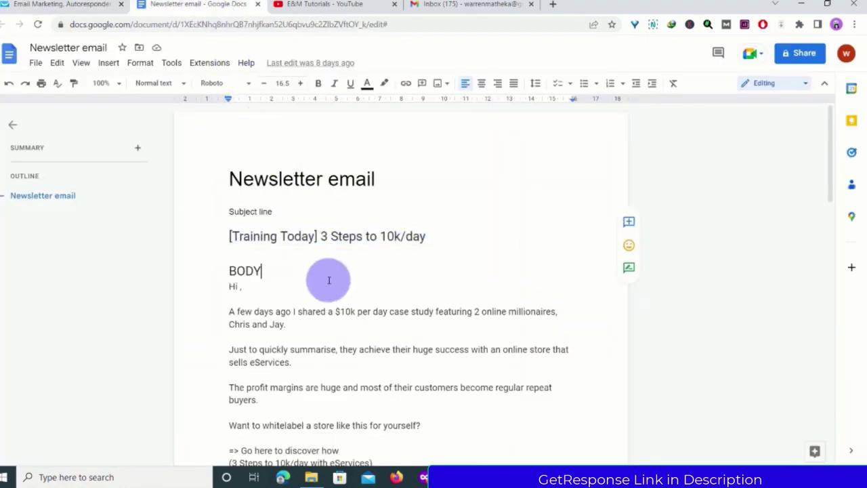
scroll(329, 275, "down", 3)
left_click_drag(228, 174, 380, 347)
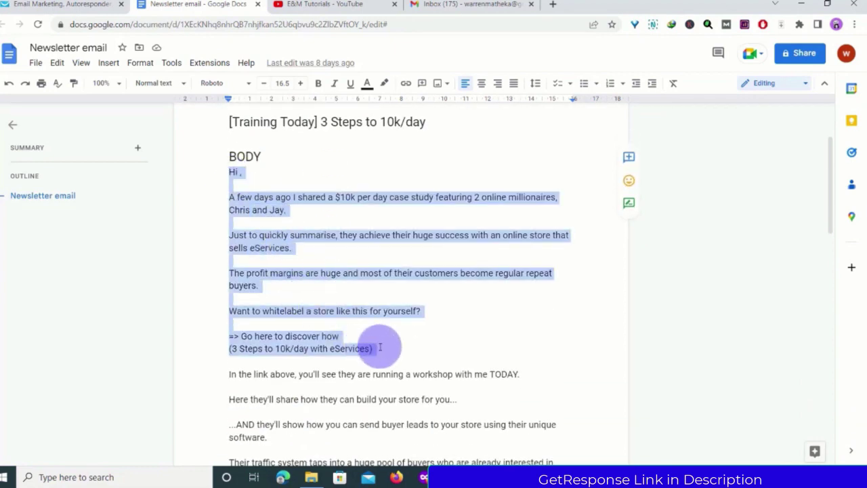
right_click(280, 194)
left_click(308, 195)
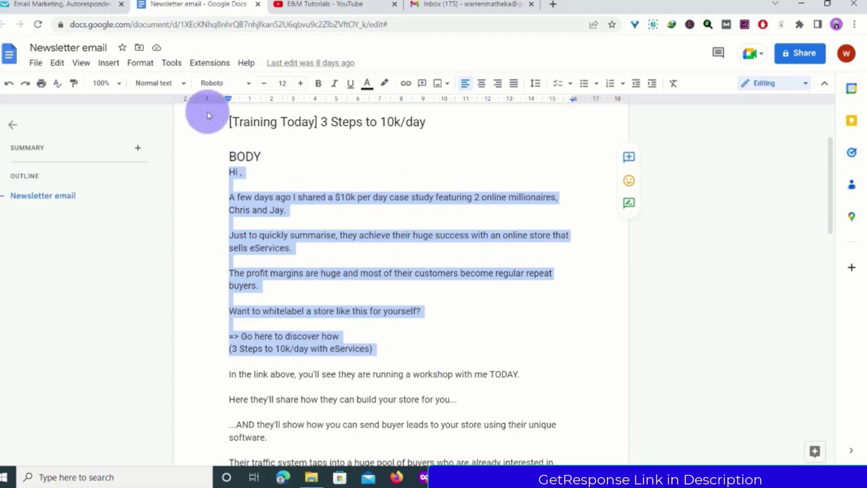
left_click(80, 5)
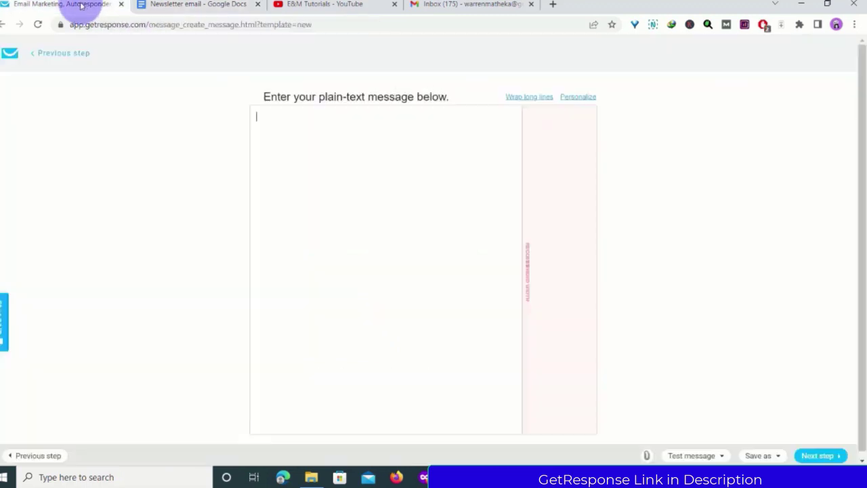
right_click(260, 121)
left_click(289, 209)
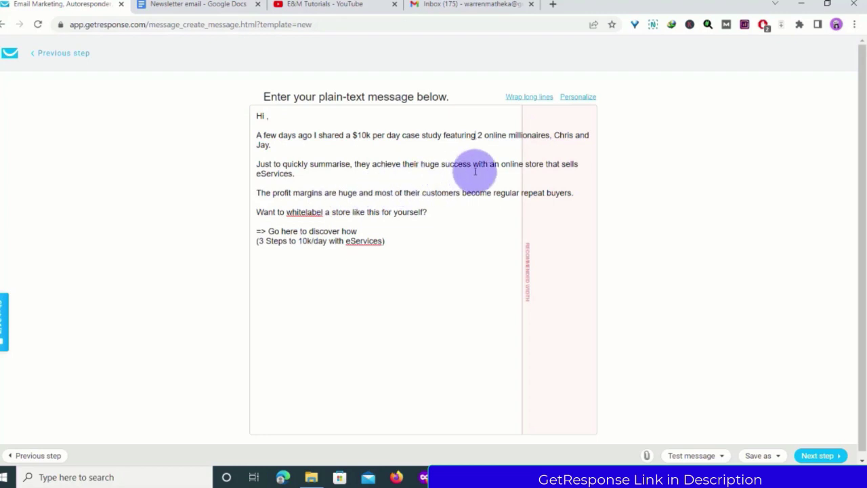
Step: Break the message's long lines with a blank line after "featuring", "success" and "customers", and finish the autoresponder, closing the Social Ads Creator offer
key("Return")
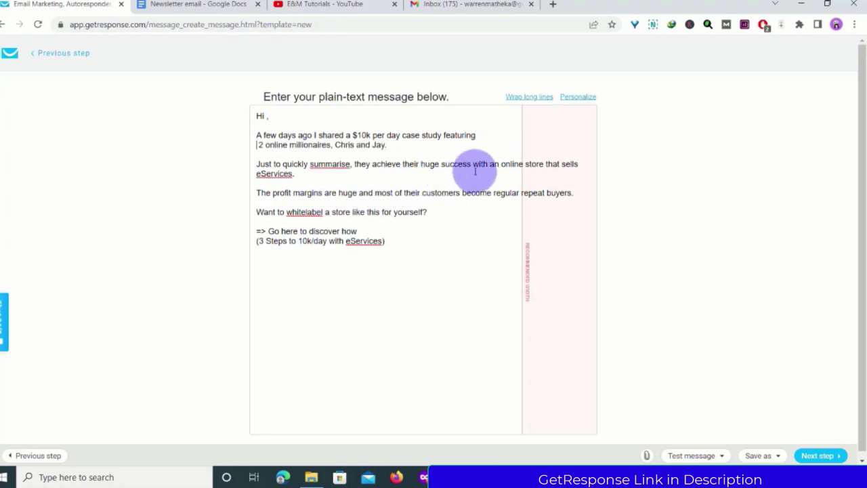
key("Return")
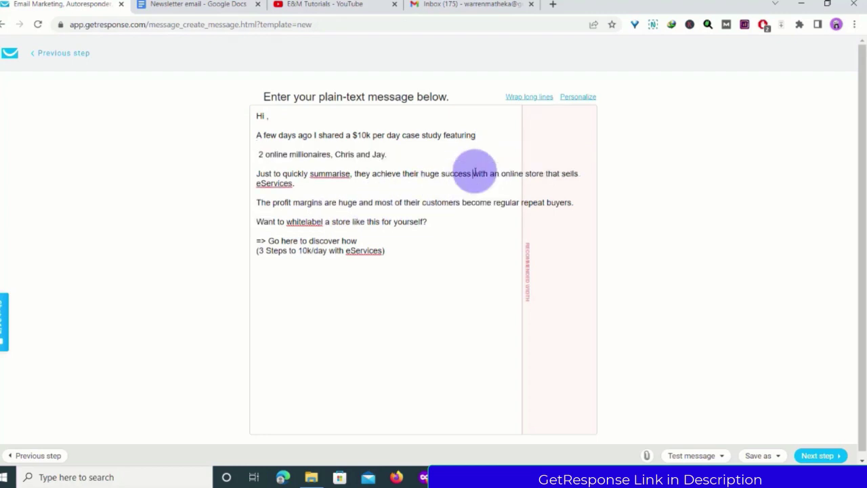
left_click(473, 173)
key("Return")
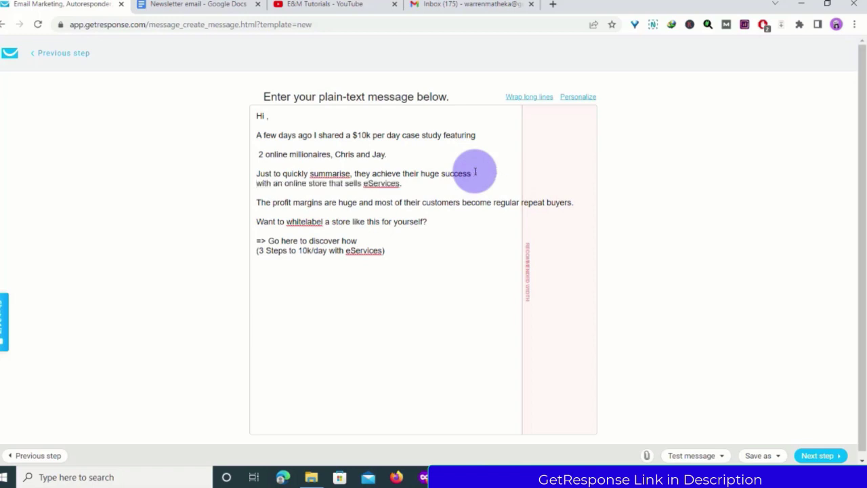
key("Return")
key("Down")
key("Down")
key("End")
key("ctrl+Left")
key("ctrl+Left")
key("ctrl+Left")
key("ctrl+Left")
key("Return")
key("Return")
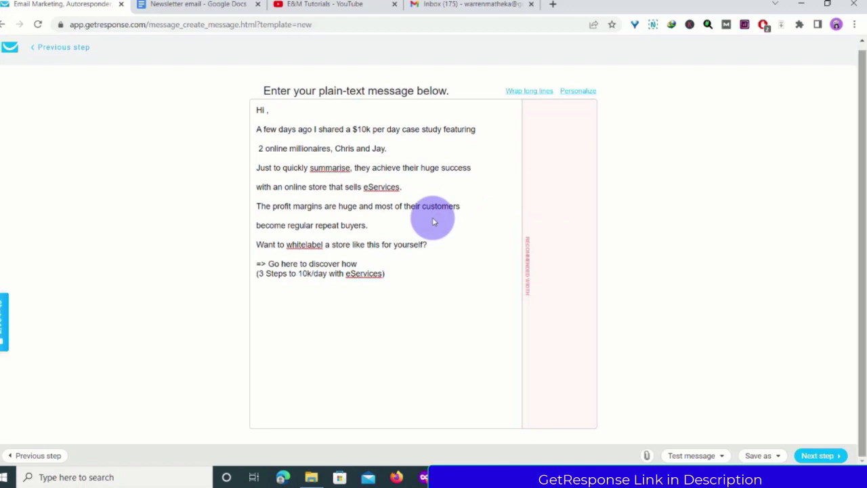
left_click(822, 458)
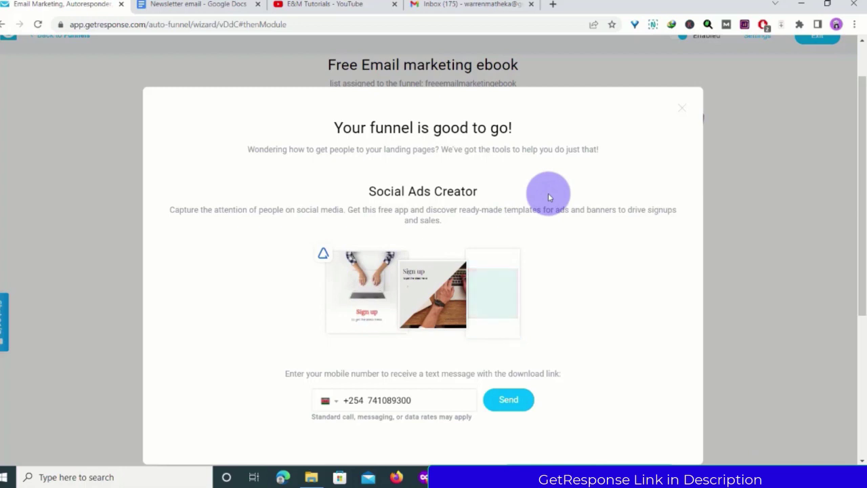
left_click(681, 109)
Step: Review the funnel's landing page, download page and autoresponder stages, and open the landing page's live URL
scroll(382, 228, "down", 5)
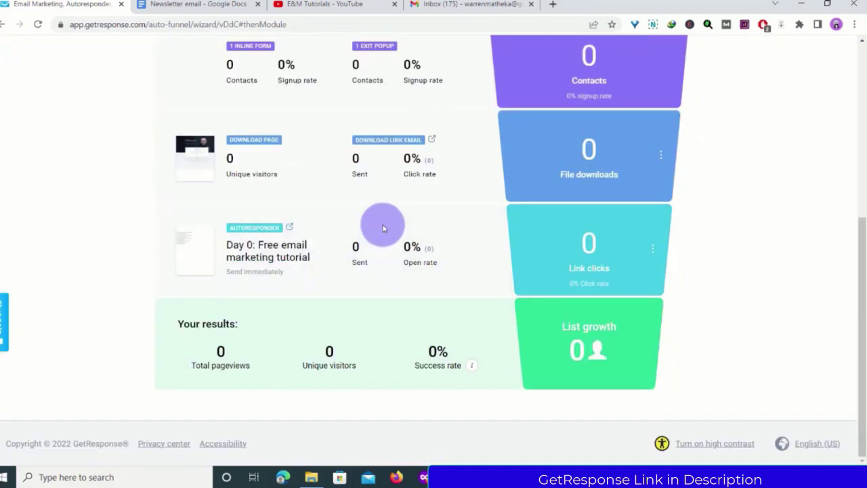
scroll(338, 186, "up", 5)
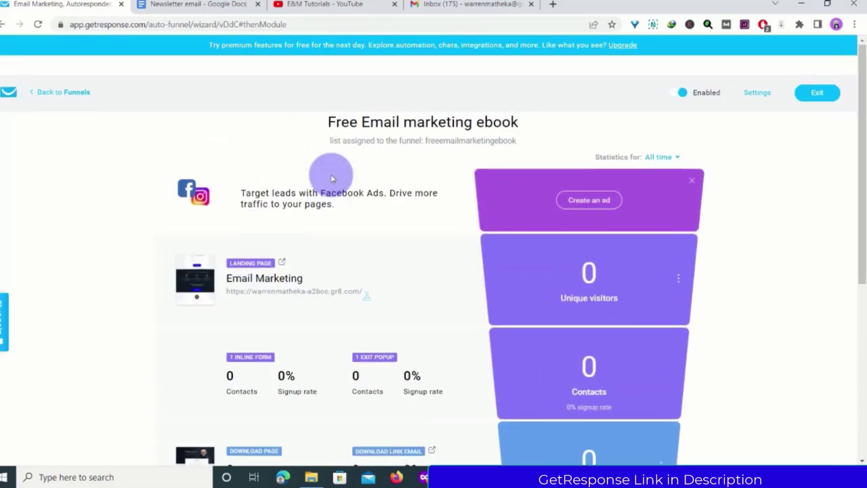
scroll(332, 179, "down", 2)
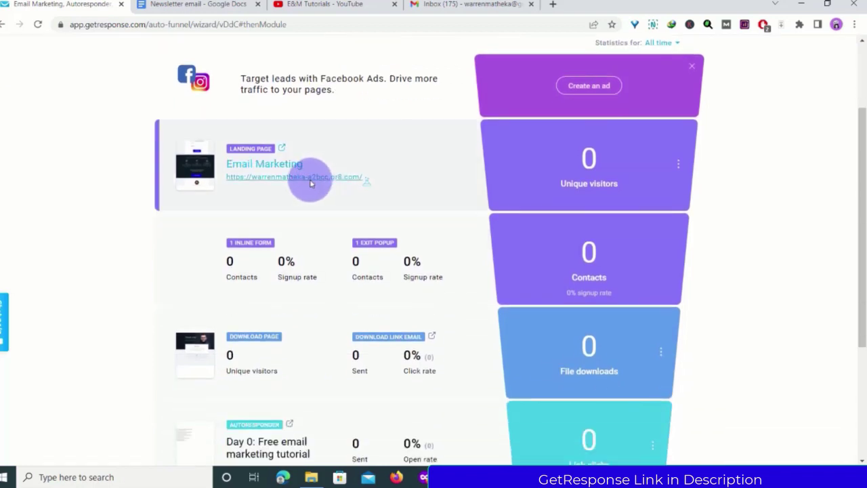
scroll(311, 183, "down", 2)
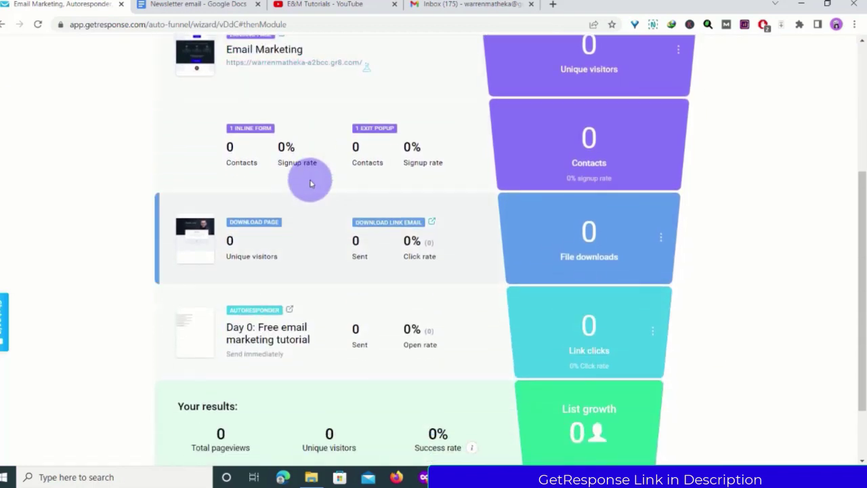
scroll(310, 183, "down", 2)
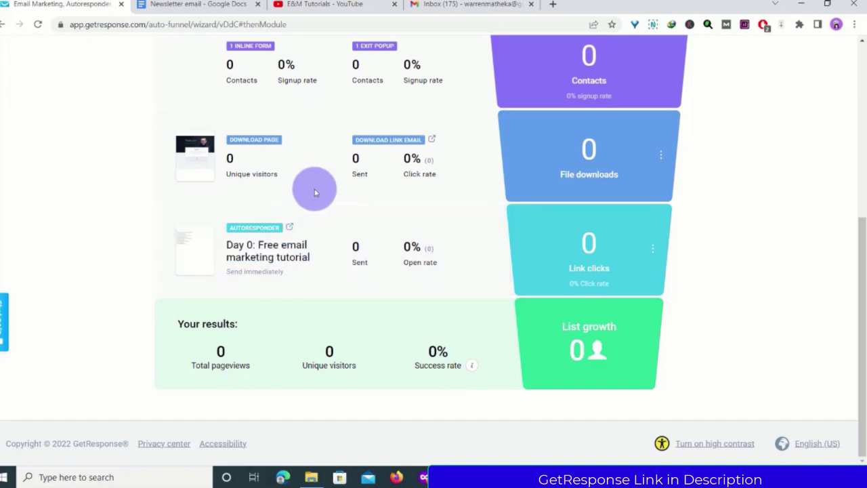
scroll(391, 346, "up", 2)
scroll(391, 346, "up", 1)
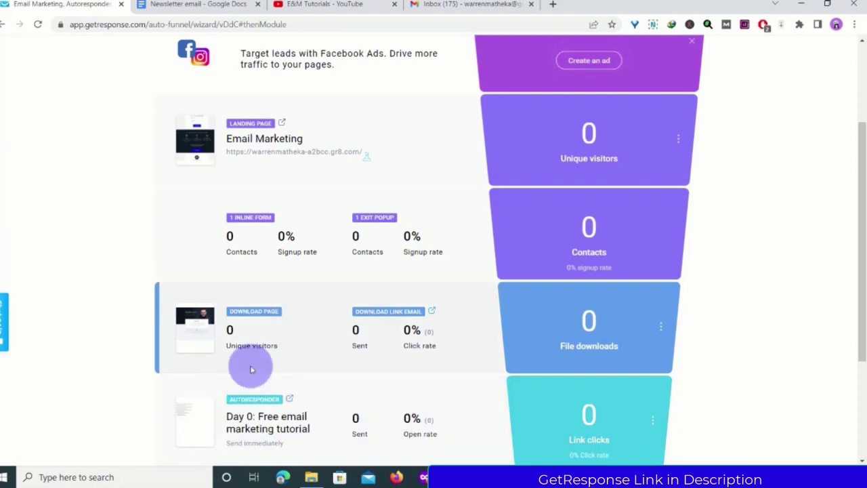
left_click(326, 152)
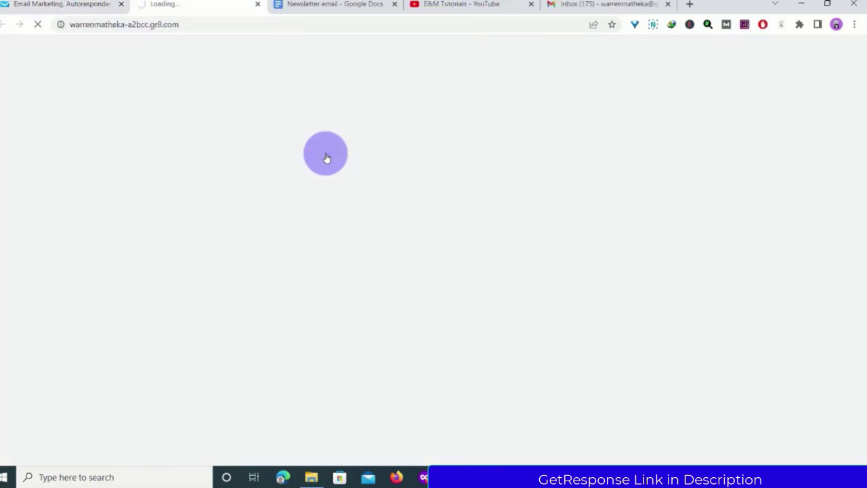
Step: Submit the live landing page's ebook form with the subscriber's name and the copied email address
scroll(327, 155, "down", 3)
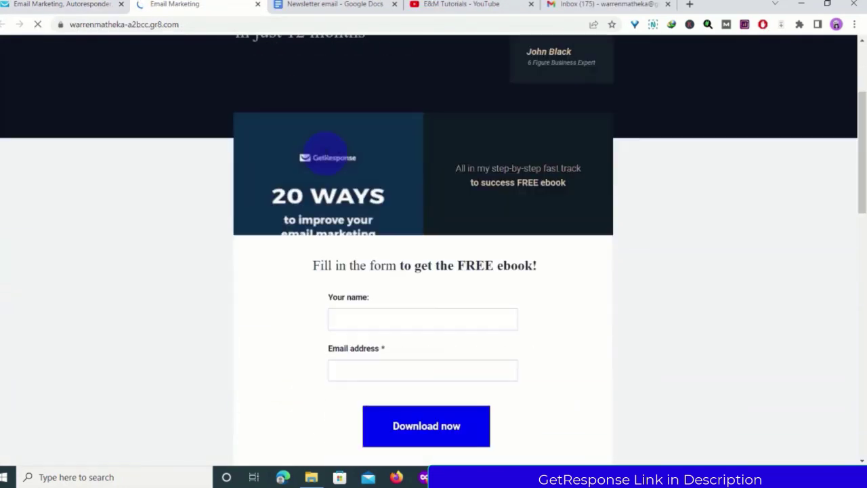
scroll(329, 156, "down", 3)
scroll(349, 151, "up", 1)
left_click(352, 152)
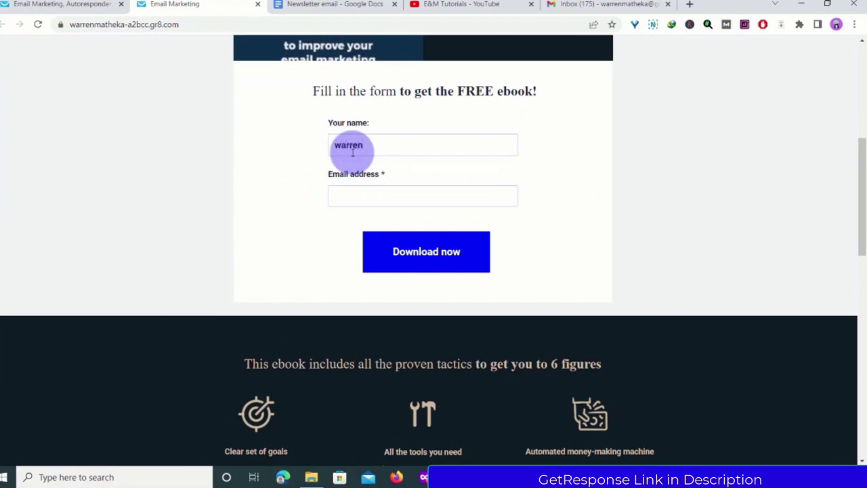
type("warren")
left_click(339, 192)
right_click(339, 193)
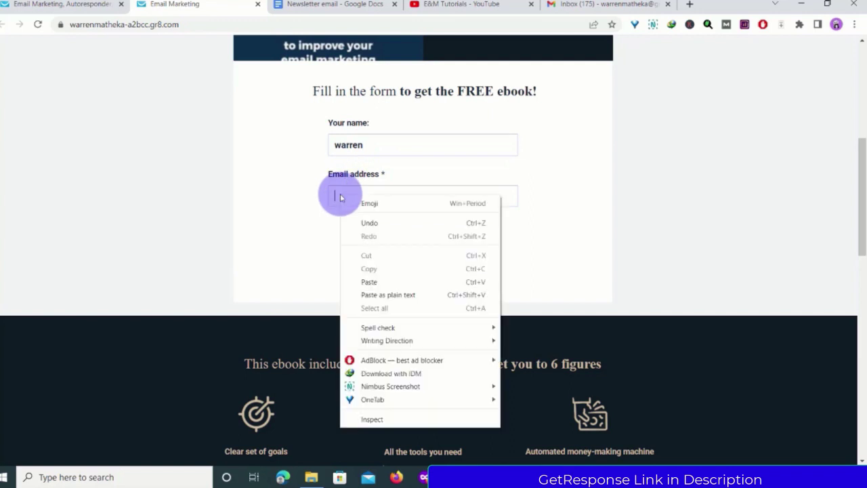
left_click(370, 280)
left_click(422, 260)
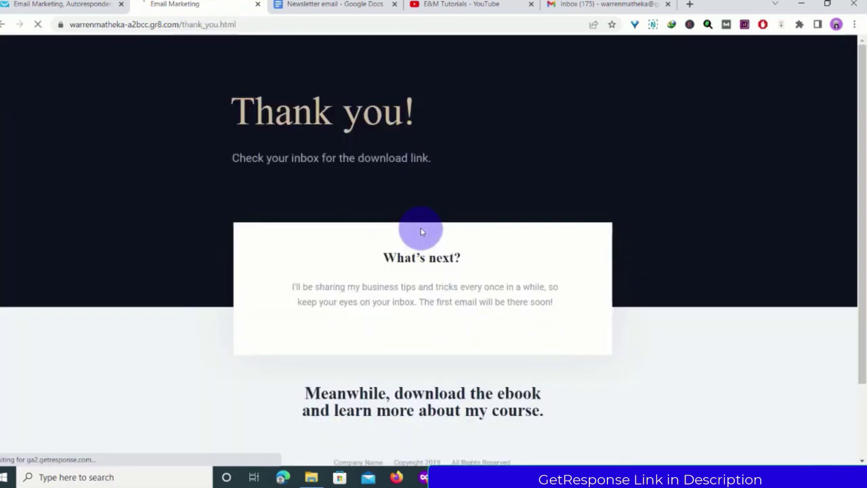
Step: Look over the thank-you page and reload the funnel overview in GetResponse to refresh its statistics
scroll(421, 231, "down", 1)
scroll(420, 228, "up", 2)
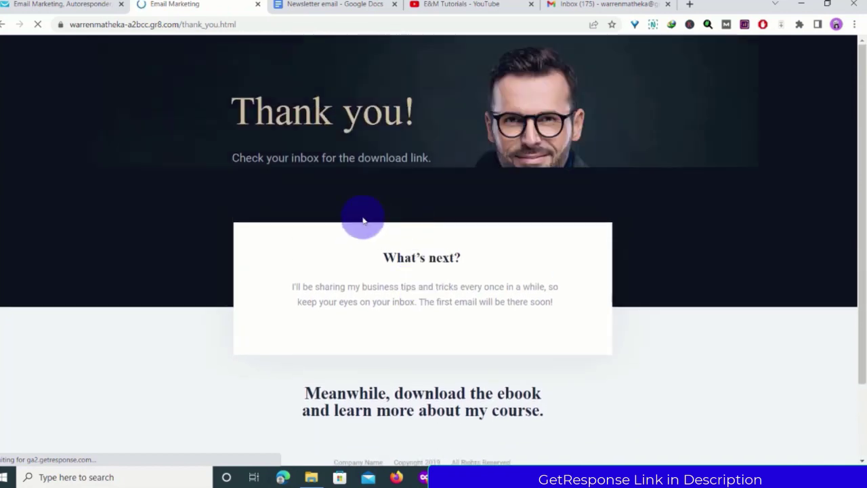
scroll(363, 220, "down", 2)
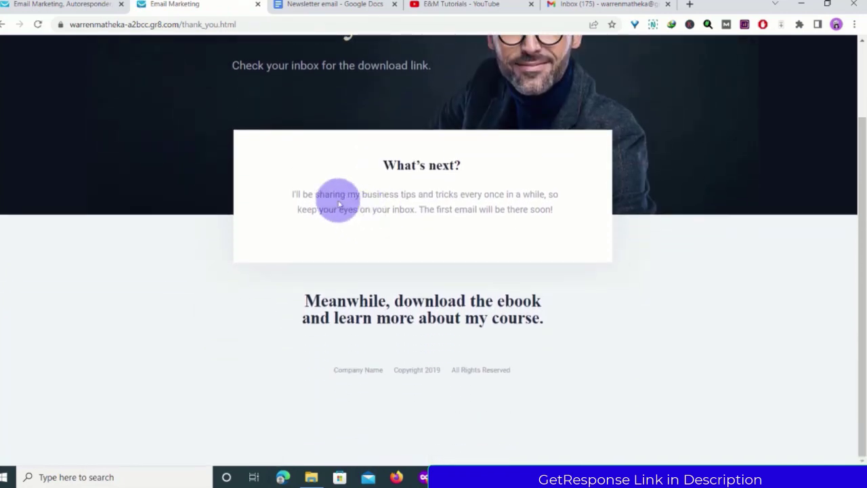
scroll(124, 58, "up", 3)
left_click(58, 6)
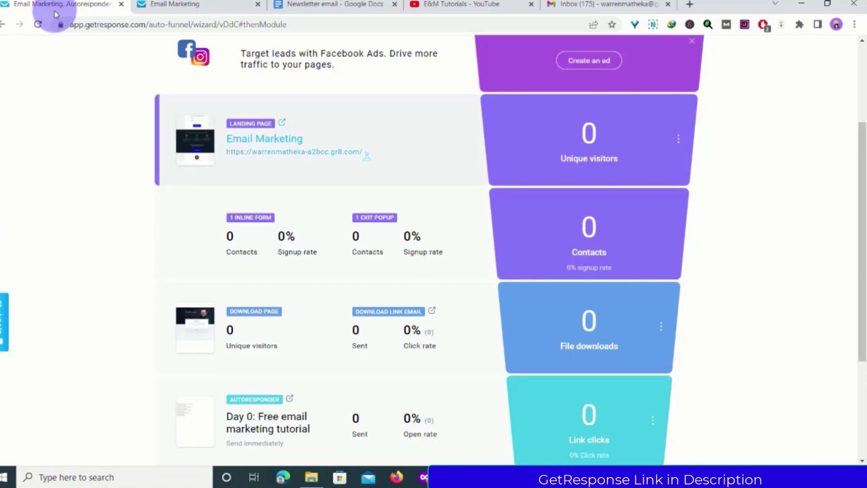
left_click(38, 24)
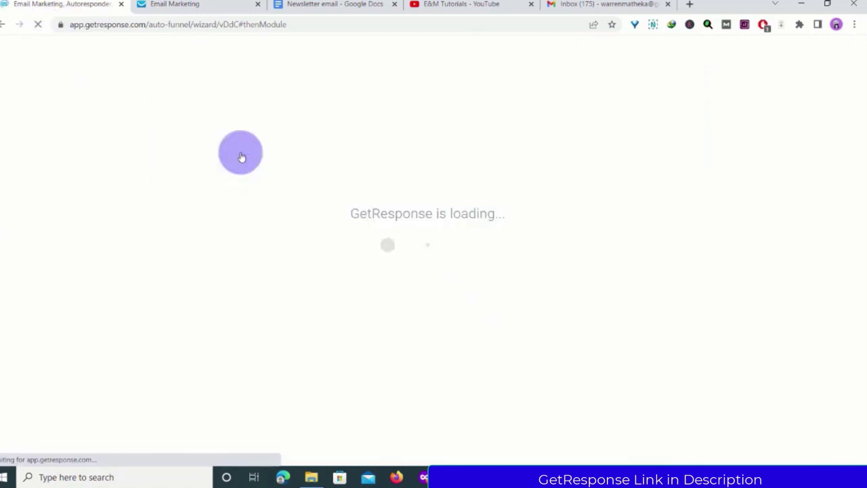
key("ctrl+Tab")
left_click(74, 4)
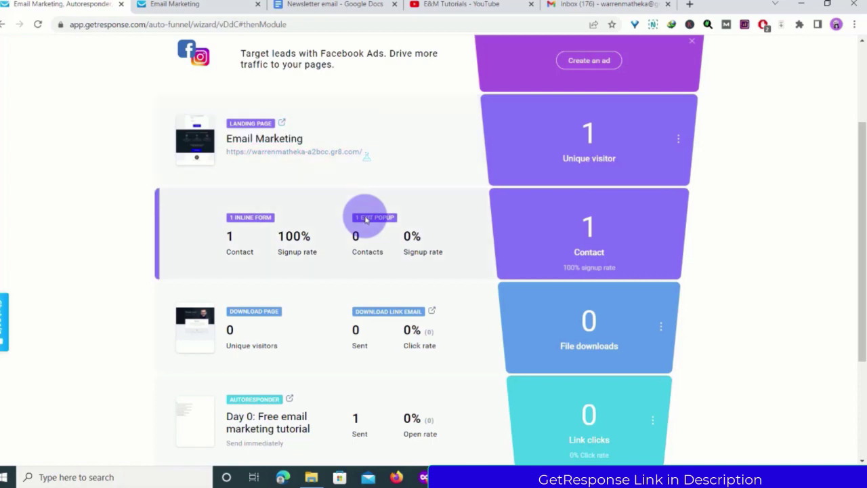
Step: Examine the funnel's statistics for the landing page, signup forms, download page and autoresponder, plus the overall results and list growth
scroll(365, 218, "down", 3)
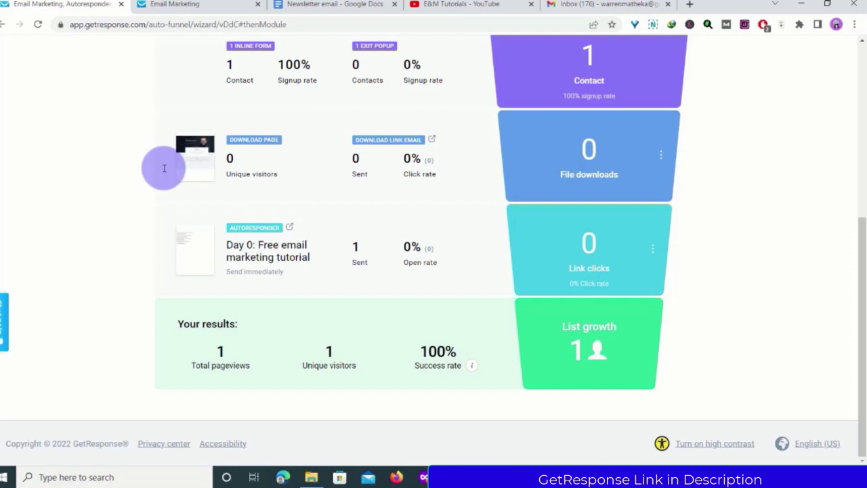
scroll(164, 168, "up", 5)
scroll(232, 235, "down", 3)
scroll(233, 233, "up", 2)
scroll(233, 237, "down", 2)
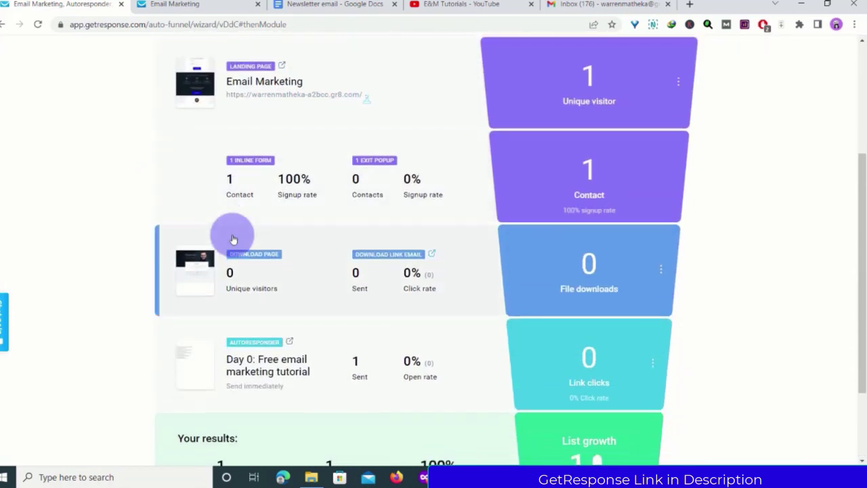
scroll(233, 237, "down", 1)
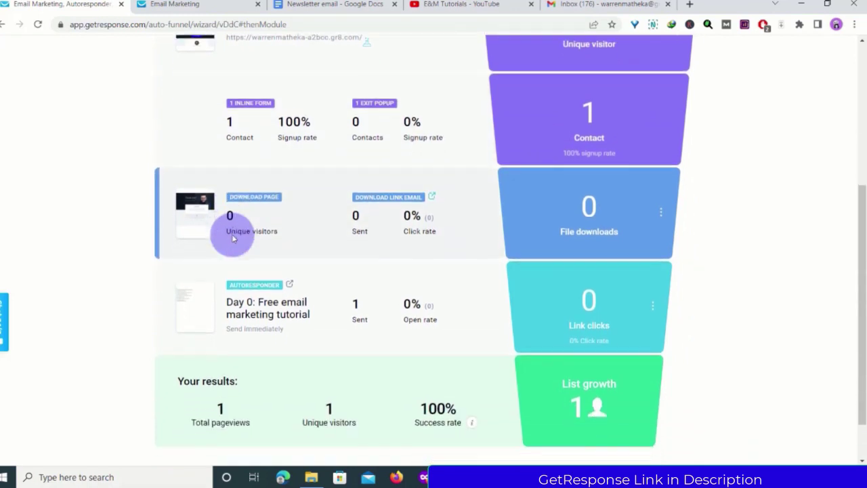
scroll(233, 238, "down", 1)
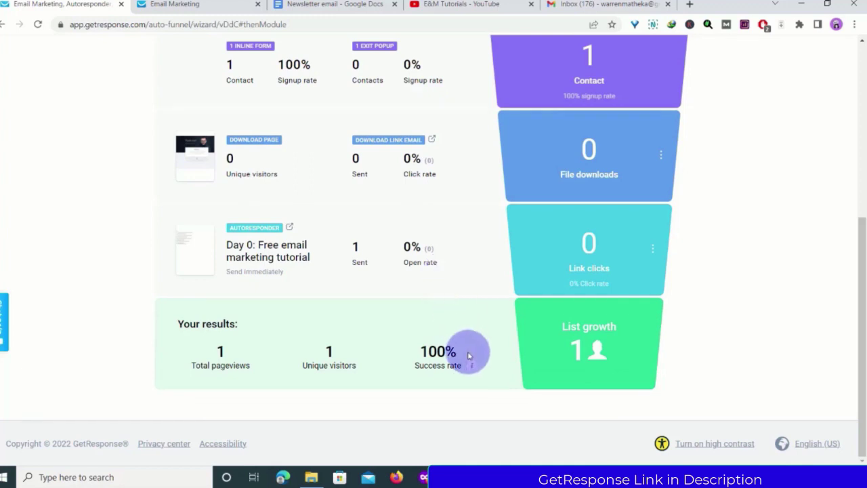
scroll(468, 354, "up", 1)
scroll(469, 354, "up", 3)
scroll(469, 354, "down", 2)
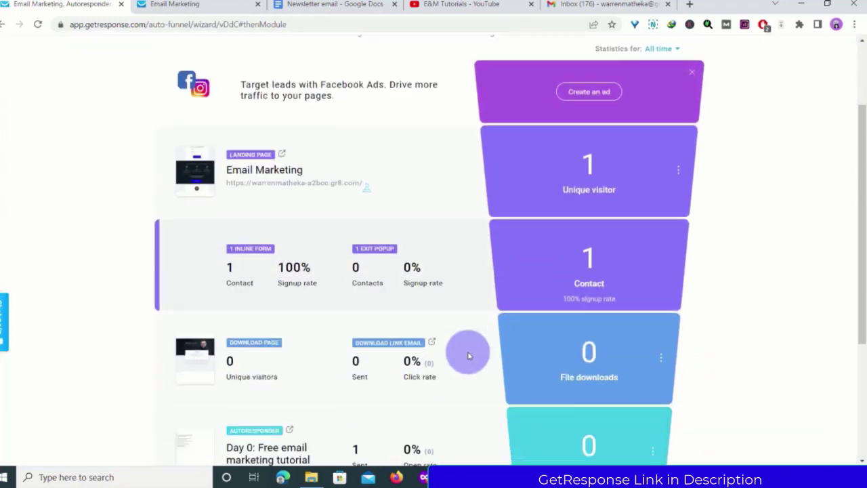
scroll(469, 353, "up", 2)
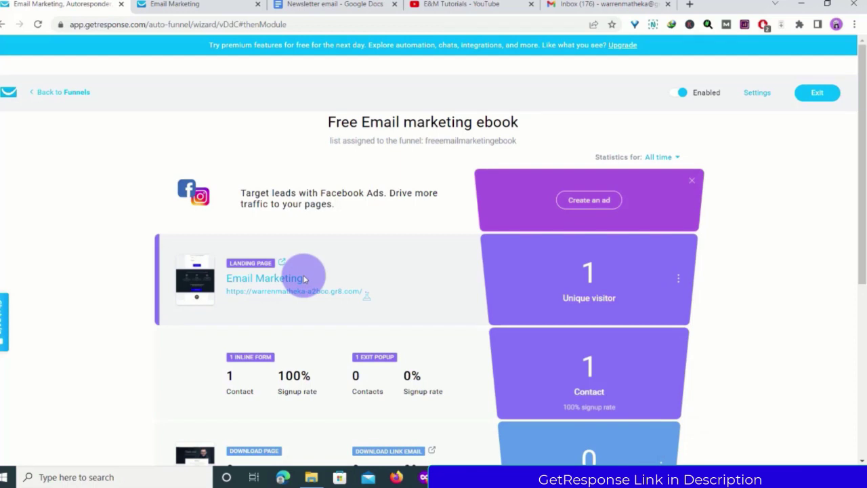
scroll(304, 279, "down", 2)
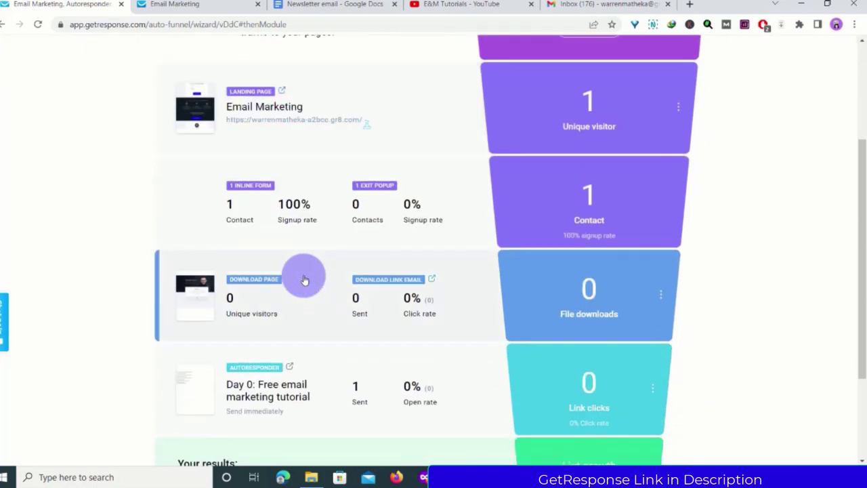
scroll(304, 279, "down", 1)
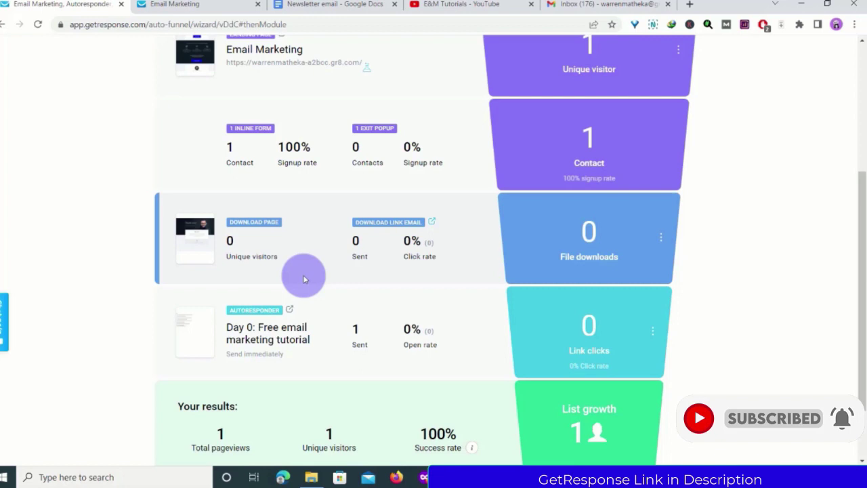
scroll(305, 279, "down", 2)
scroll(304, 279, "up", 2)
scroll(304, 278, "up", 3)
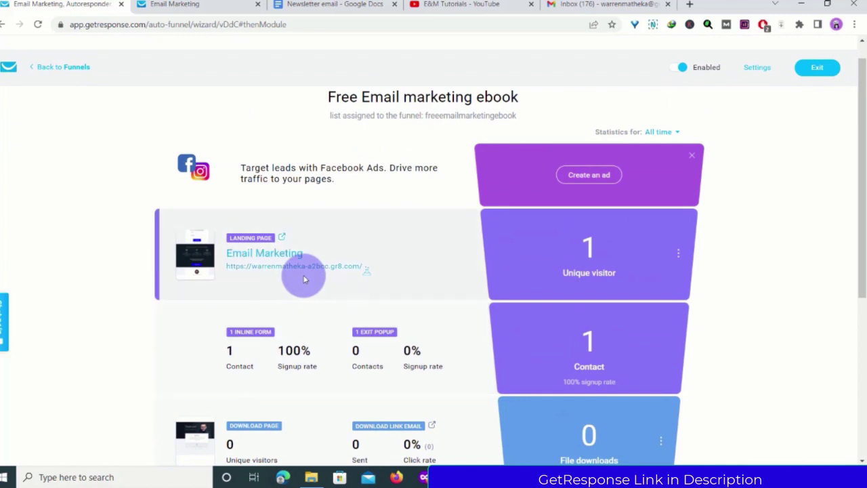